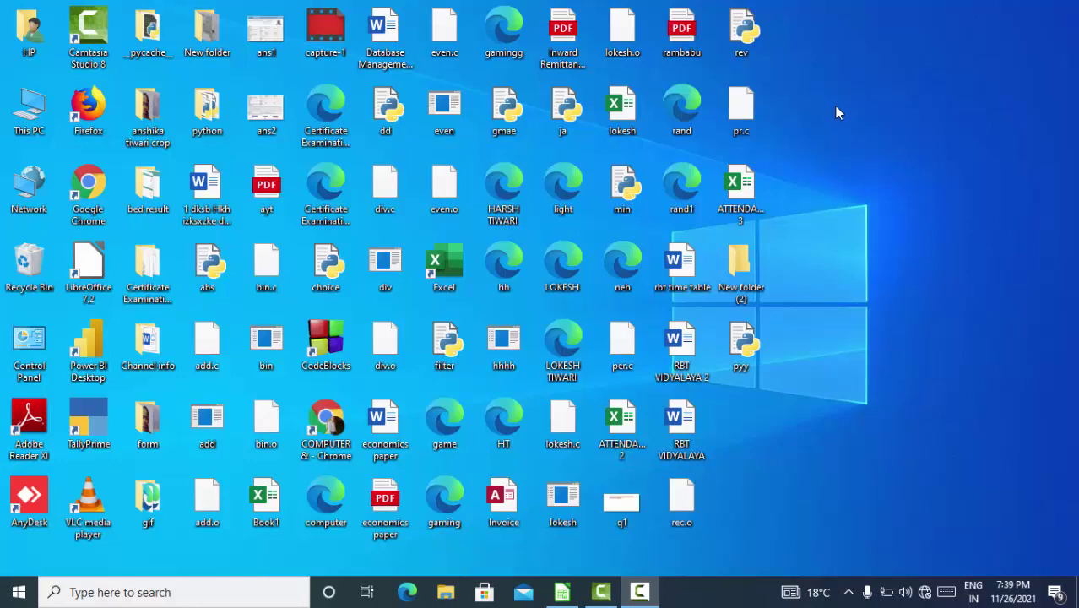
Refresh the desktop several times from its right-click menu
right_click(836, 108)
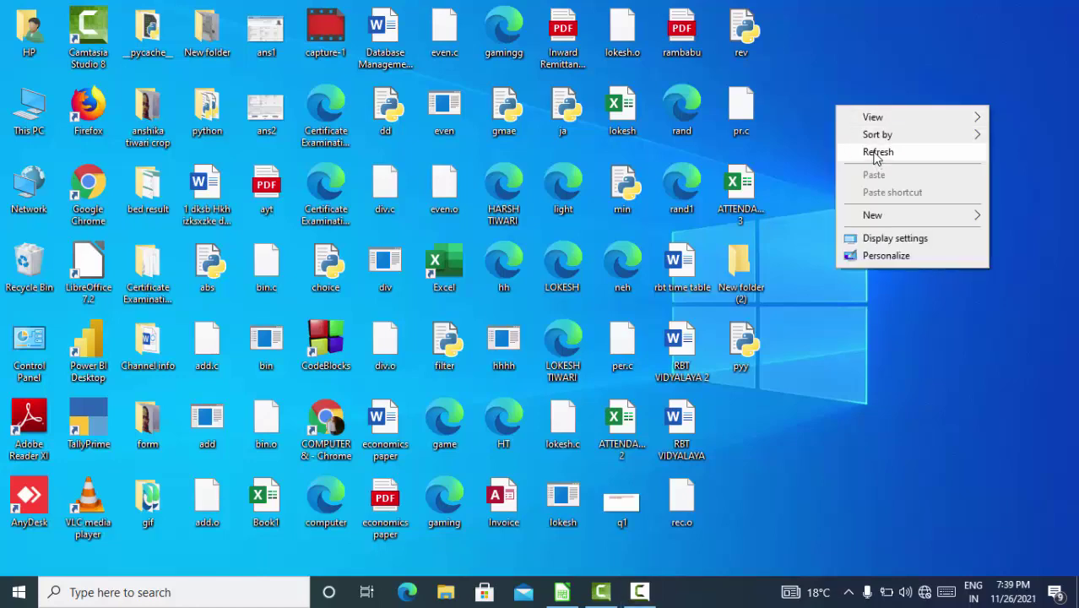
left_click(876, 157)
right_click(845, 113)
left_click(880, 166)
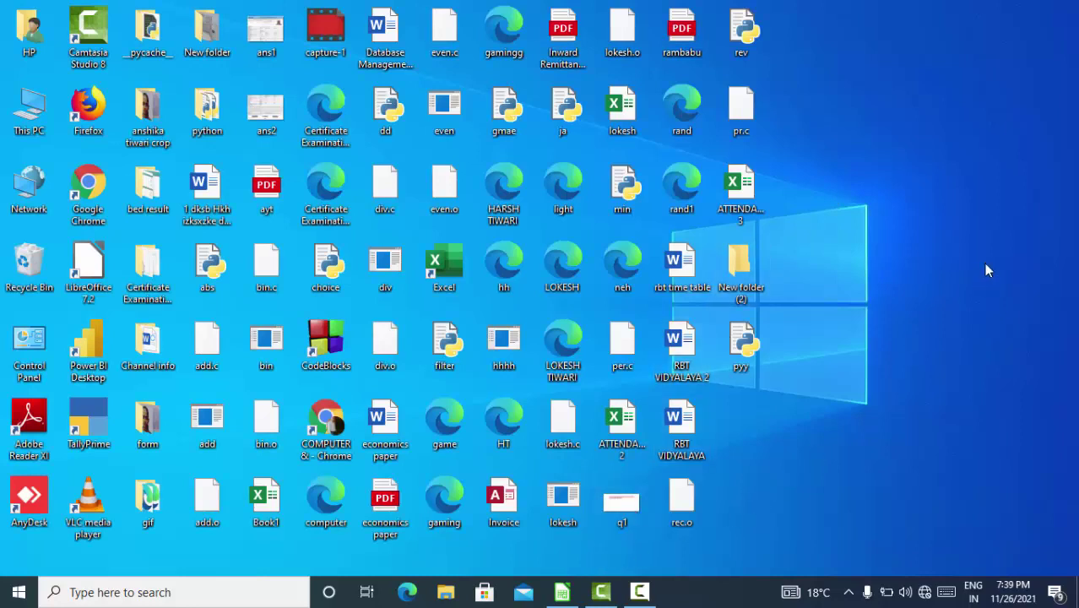
right_click(878, 82)
left_click(909, 130)
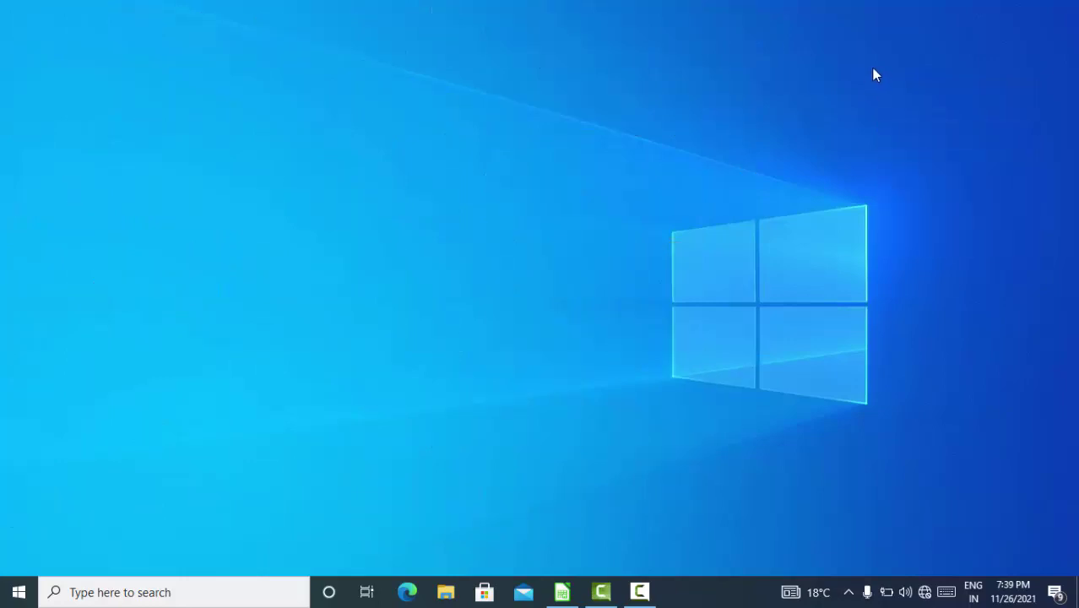
right_click(872, 70)
left_click(905, 118)
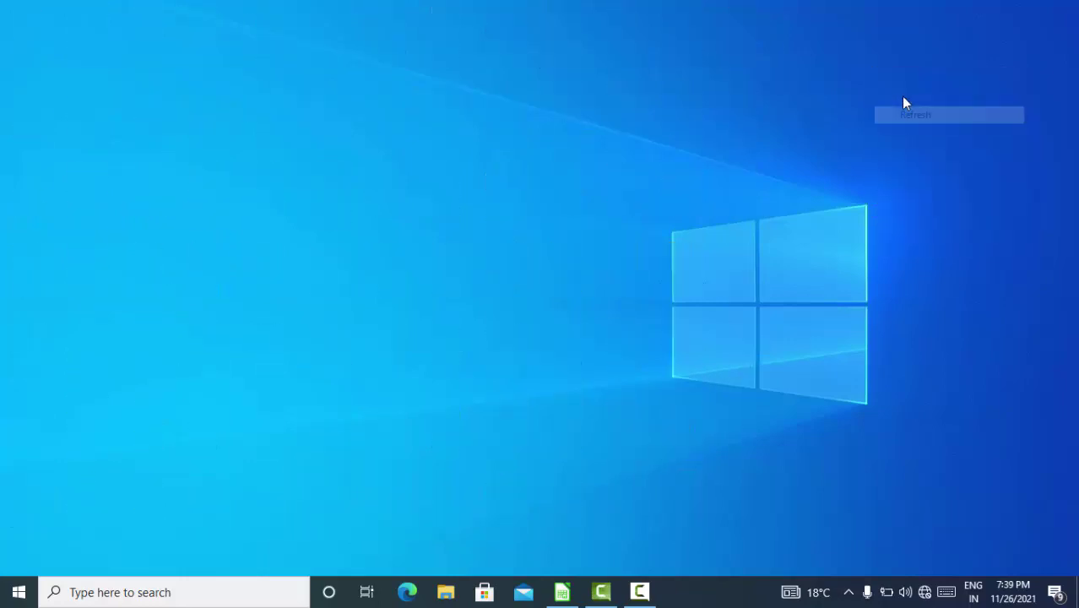
right_click(885, 70)
left_click(912, 114)
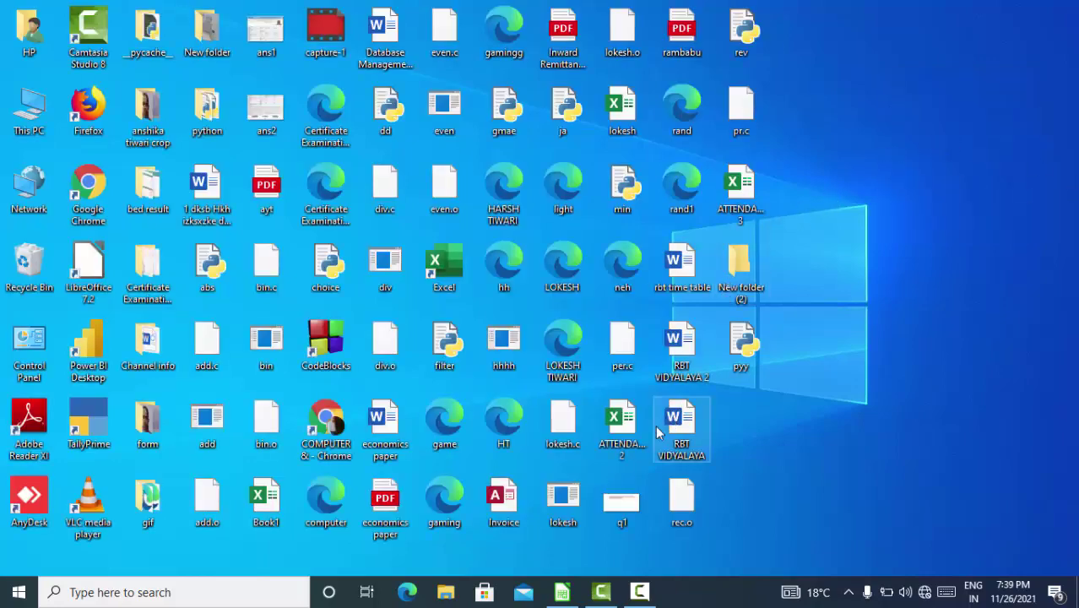
Bring the student marks spreadsheet to the front and select the entire sheet
left_click(564, 592)
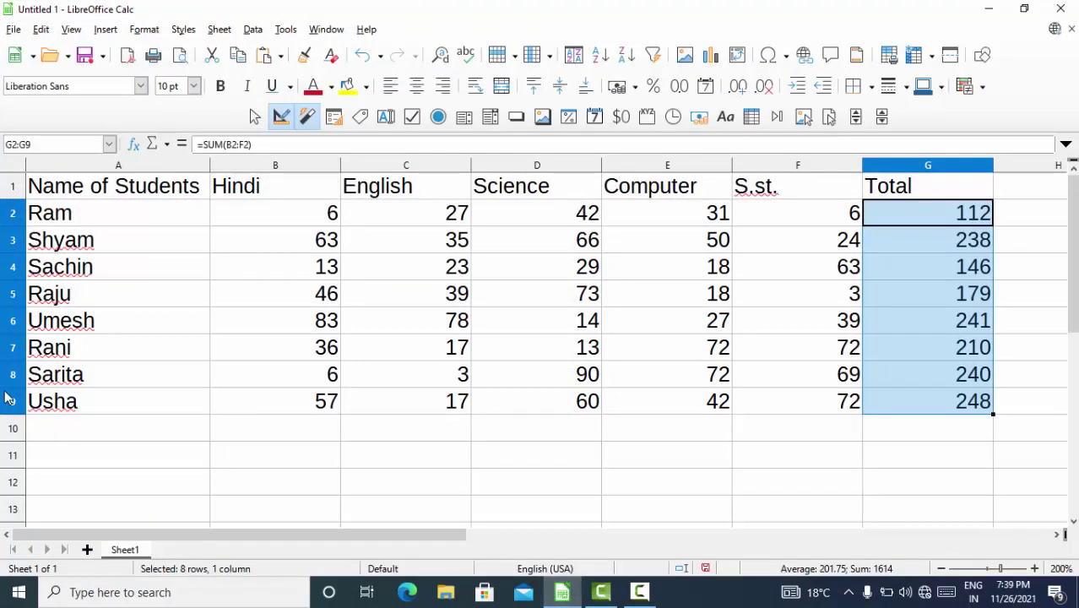
mouse_move(66, 194)
left_mouse_down()
mouse_move(401, 336)
mouse_move(876, 447)
left_mouse_up()
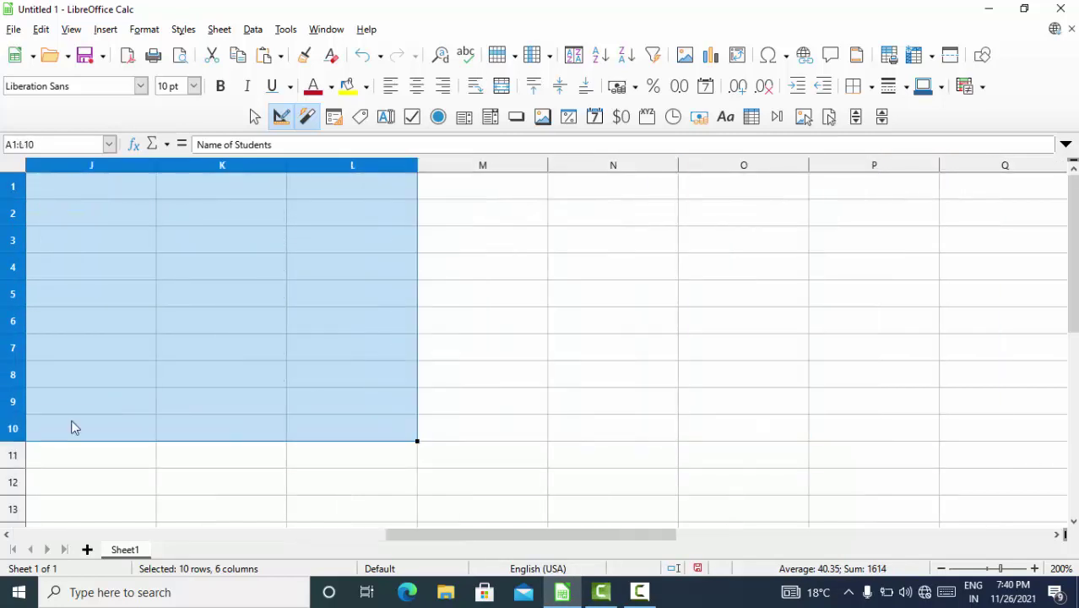
left_click_drag(875, 447, 3, 387)
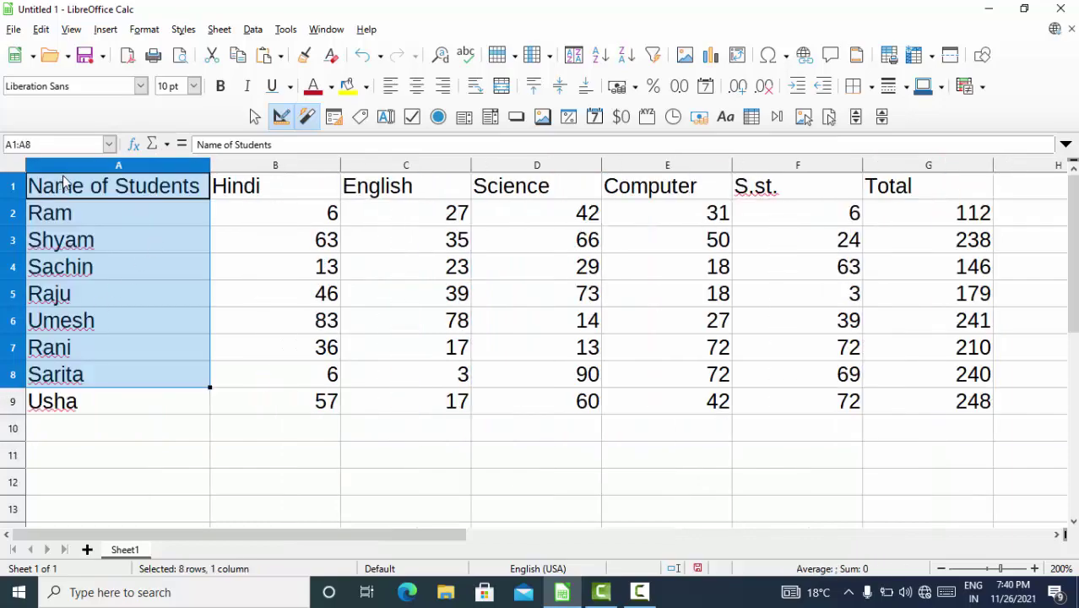
left_click(15, 165)
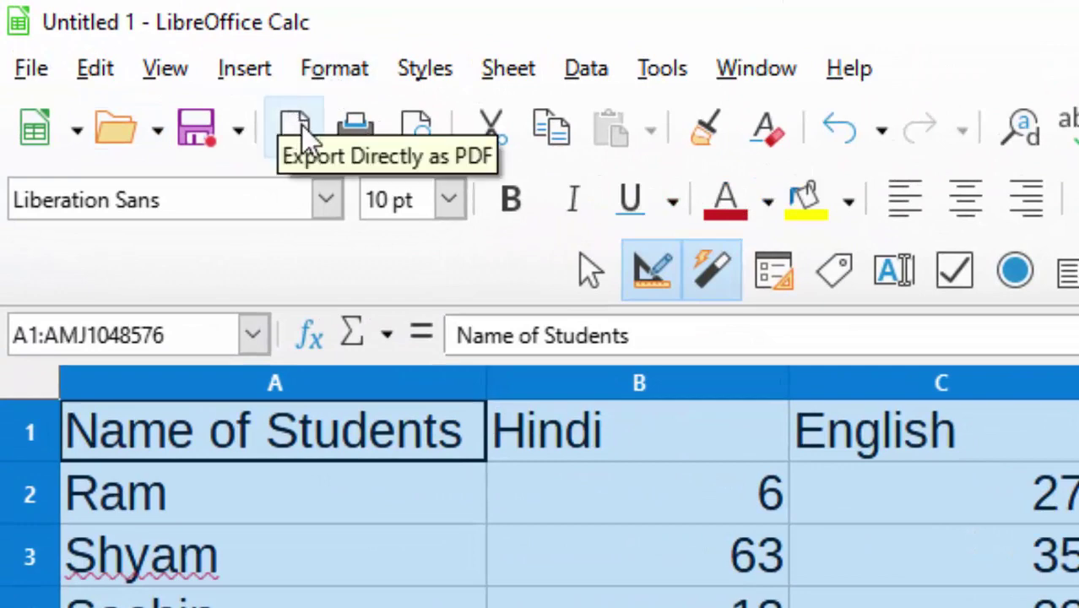
left_click(30, 72)
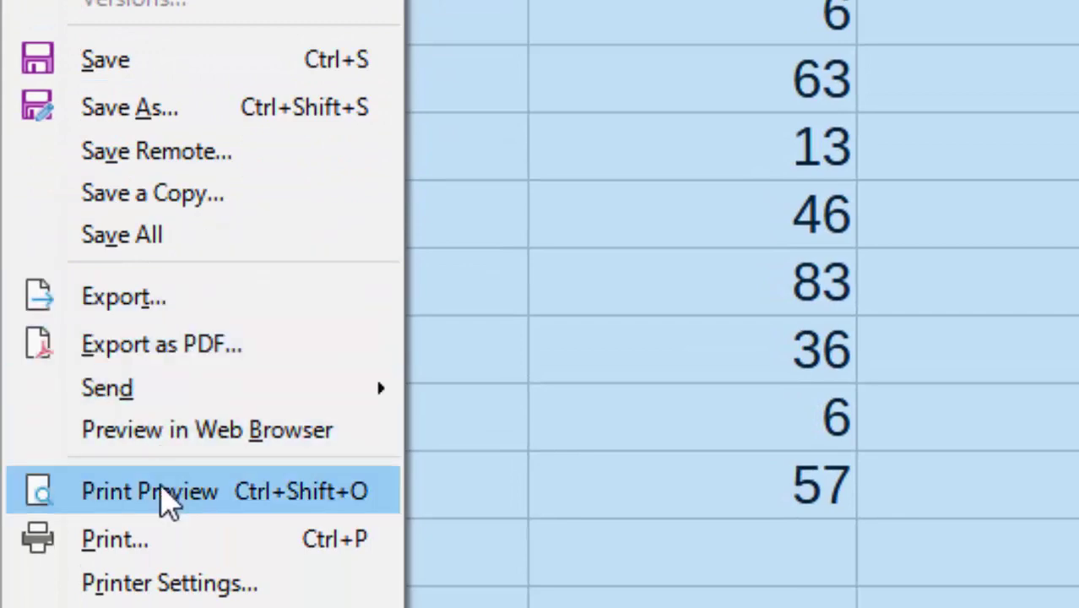
left_click(160, 597)
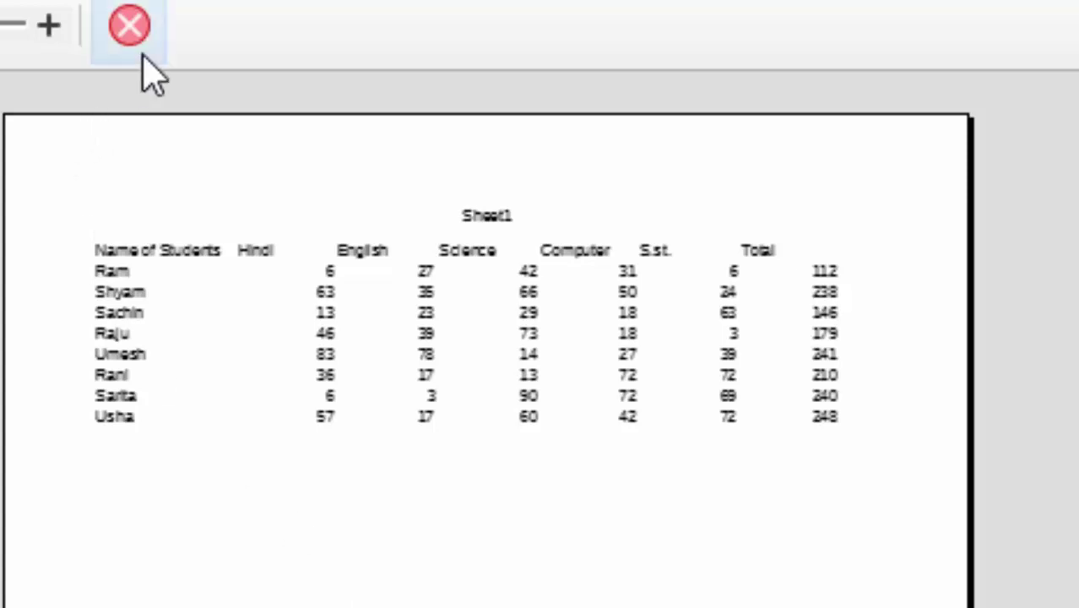
left_click(129, 25)
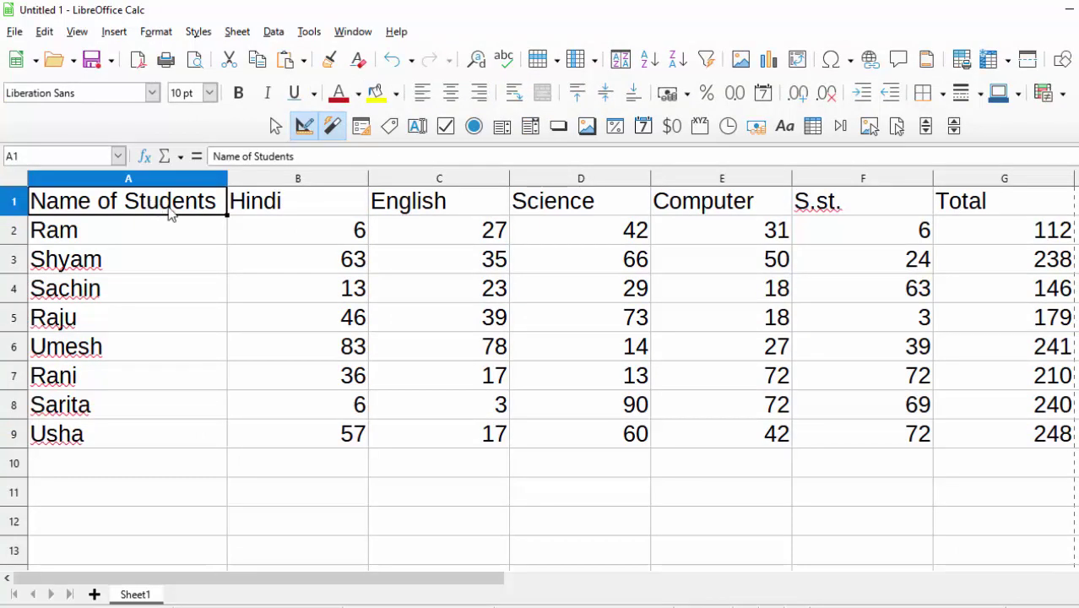
Define A1:C9, the names with Hindi and English marks, as the print range
left_click_drag(169, 214, 414, 430)
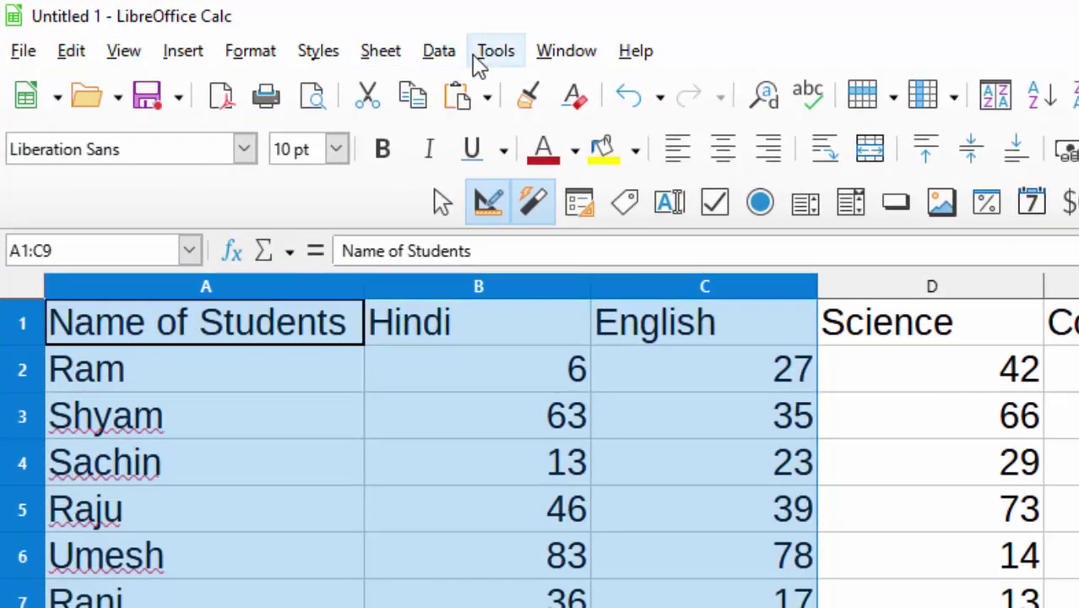
left_click(246, 50)
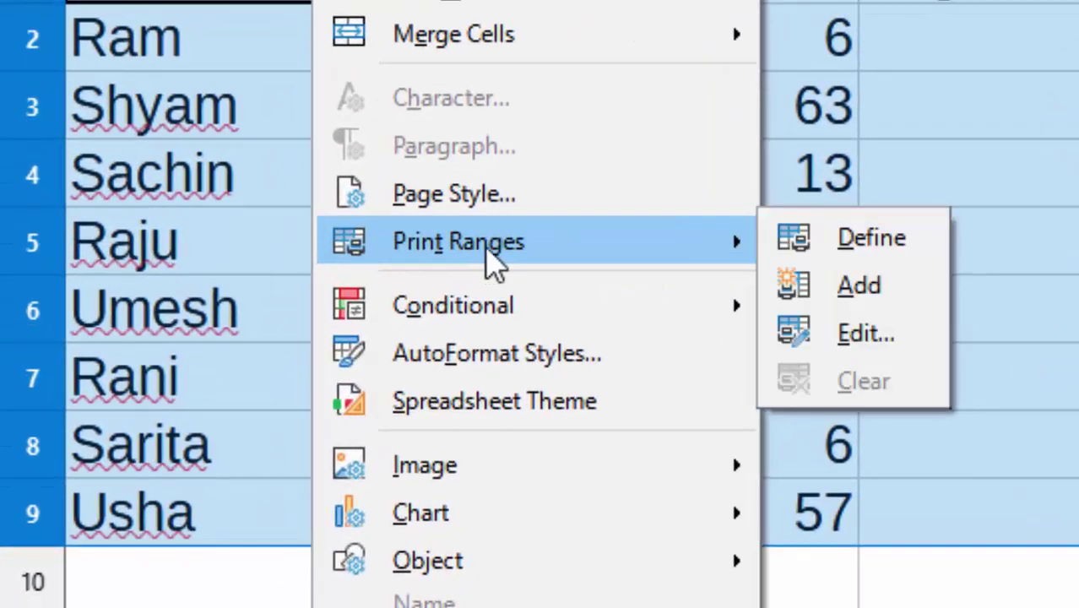
left_click(781, 240)
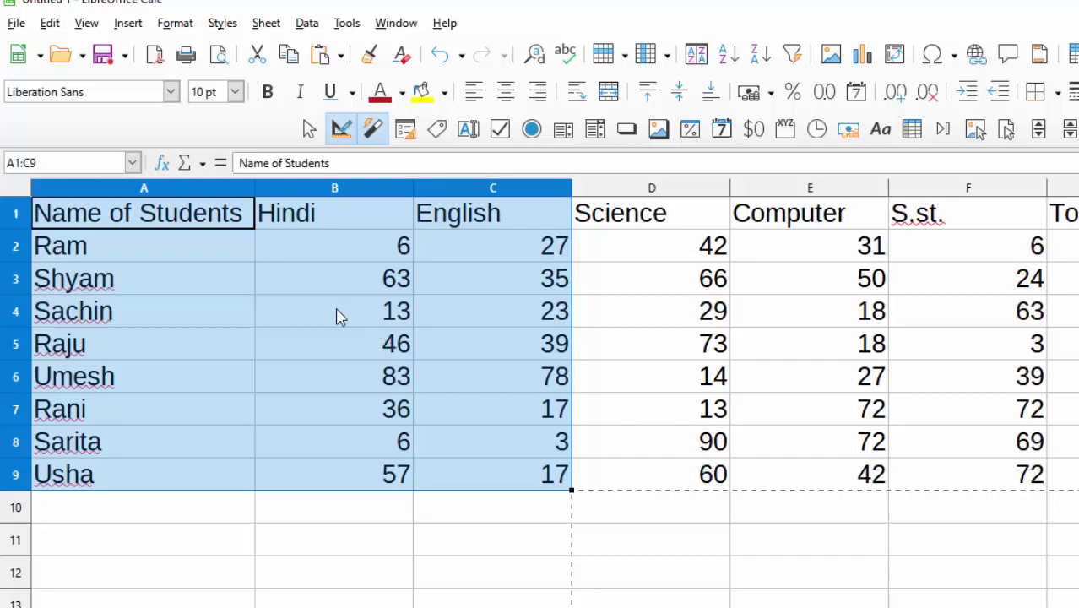
left_click(16, 24)
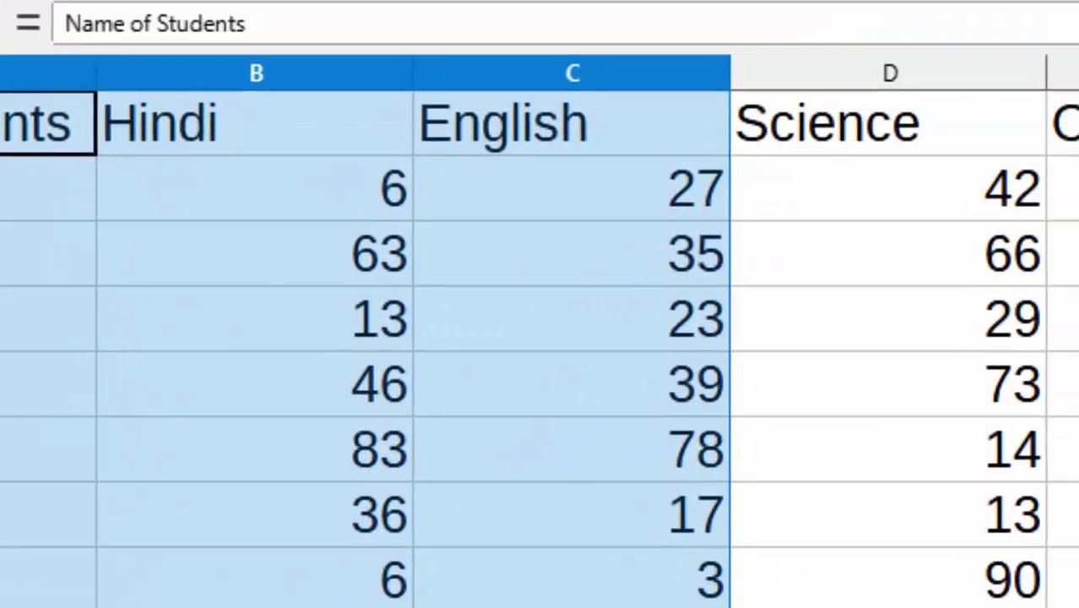
key("ctrl+shift+o")
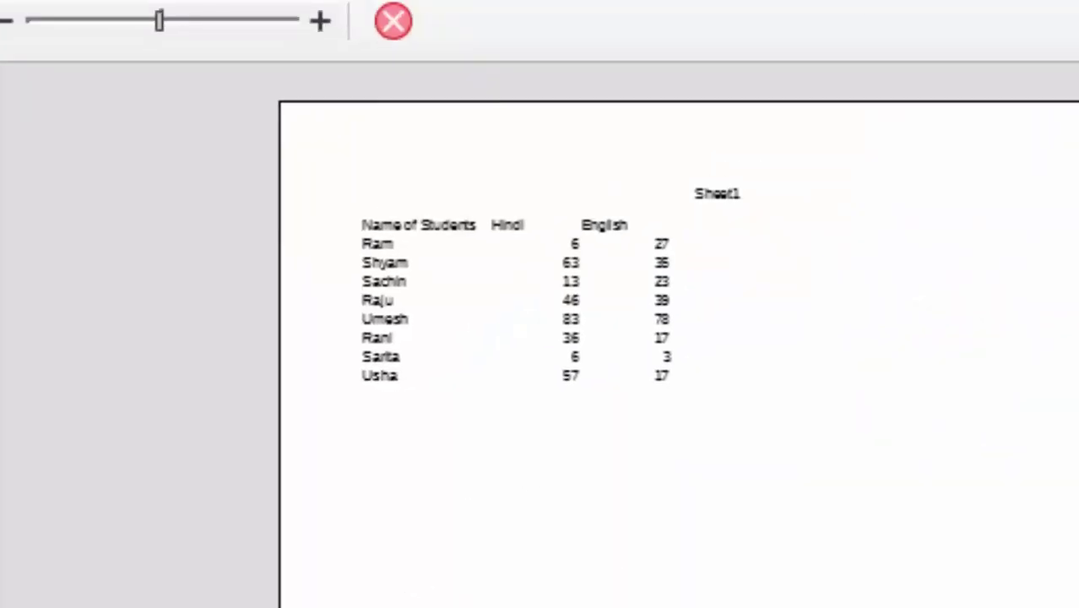
left_click(320, 21)
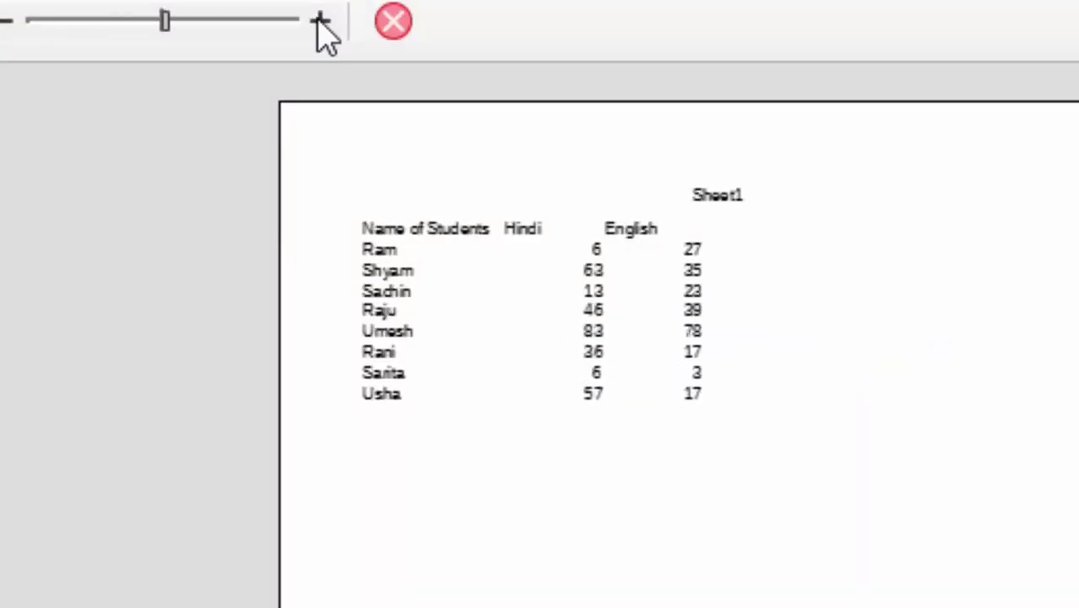
left_click(320, 20)
left_click(320, 20)
left_click(320, 21)
left_click(320, 21)
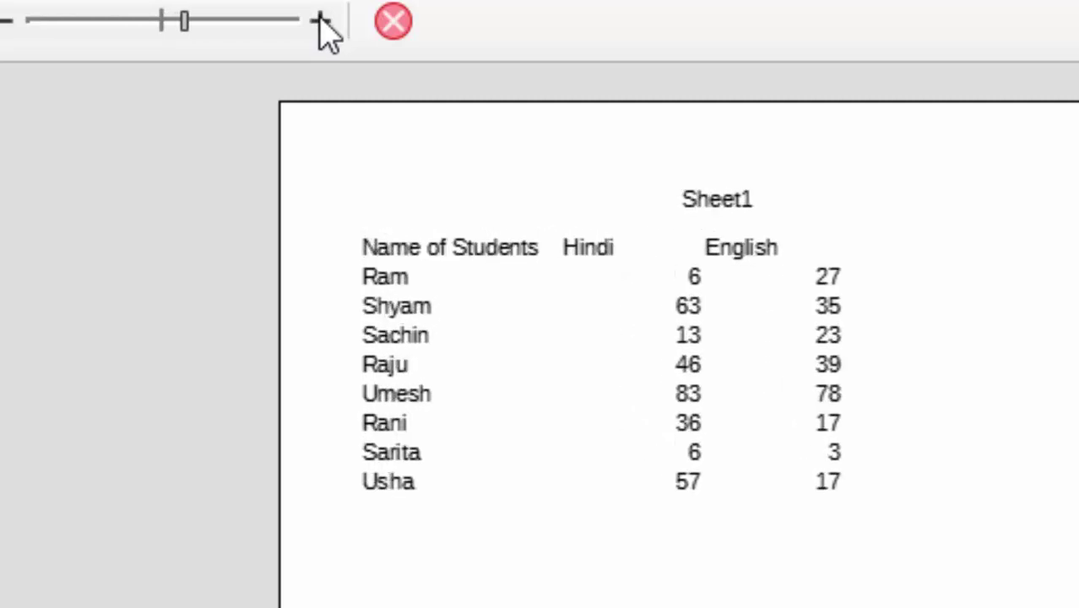
left_click(320, 20)
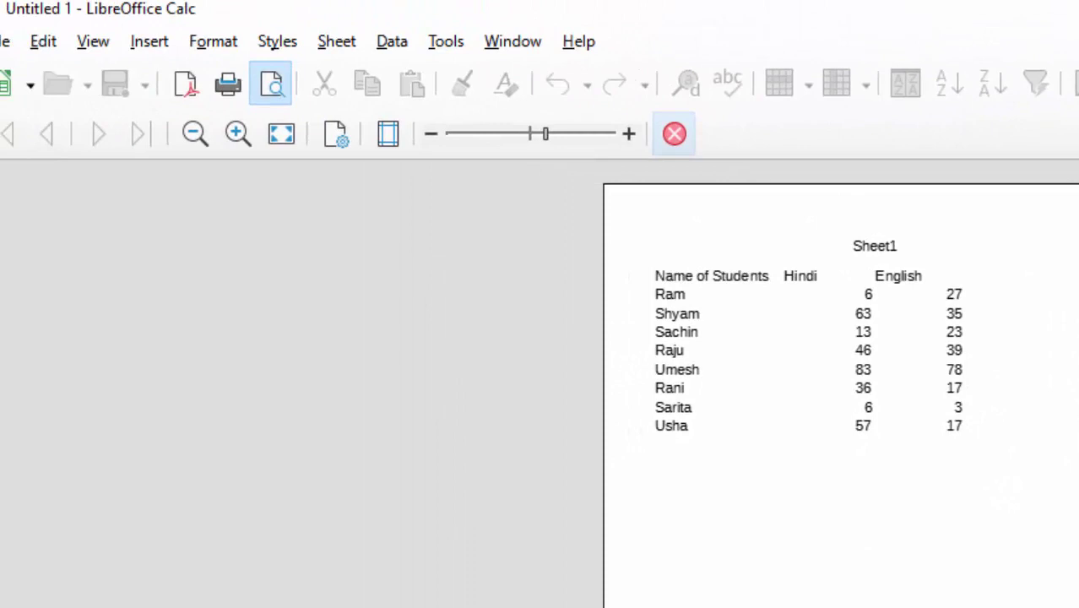
left_click(532, 89)
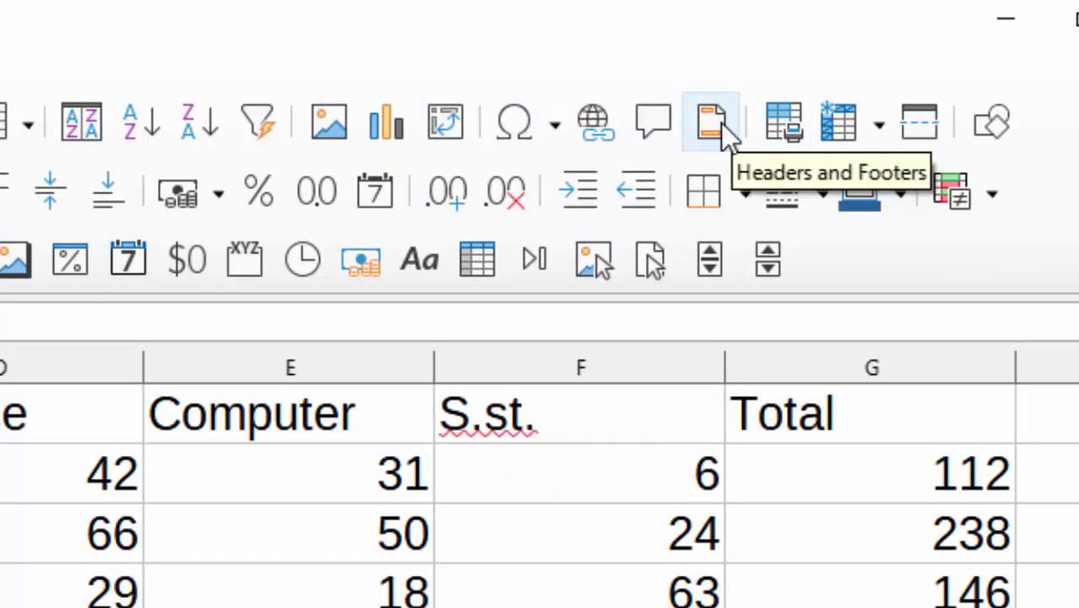
Delete the Sheet1 header text and set the page style footer to (none)
left_click(719, 122)
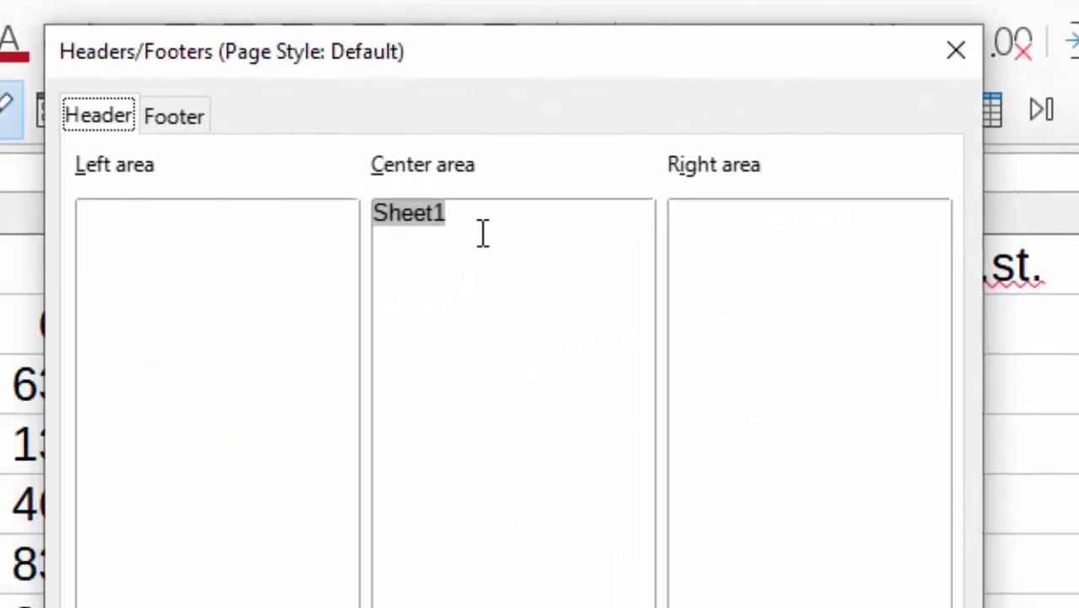
left_click_drag(483, 227, 378, 209)
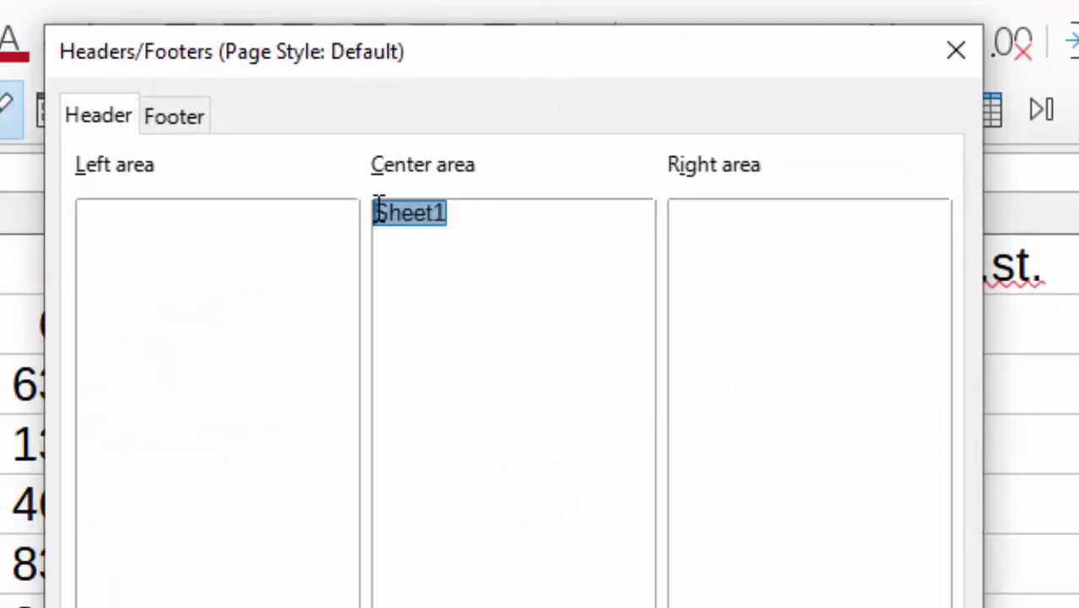
key("Delete")
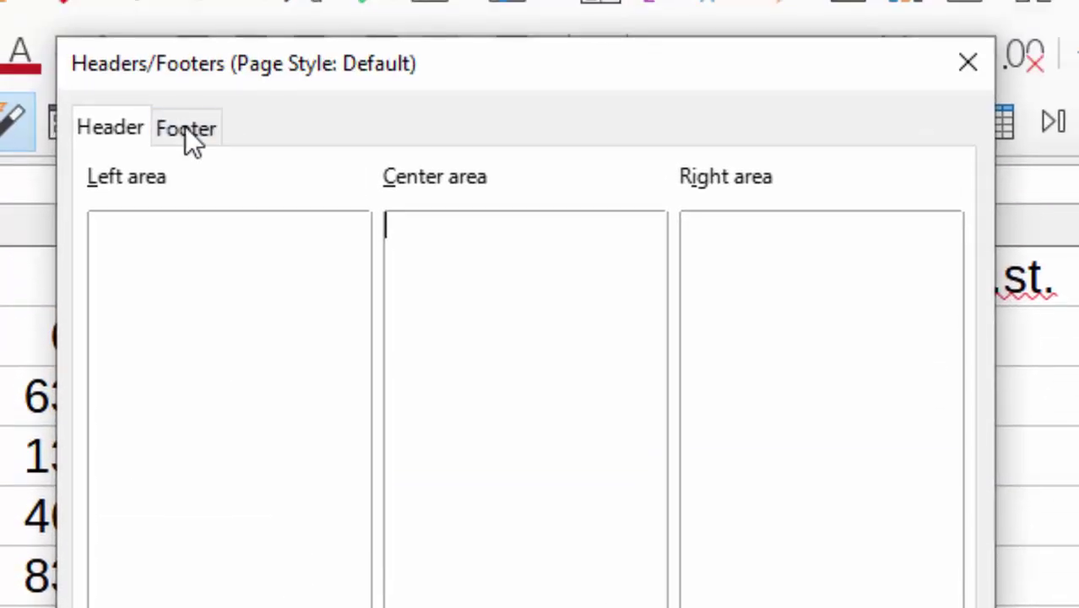
left_click(188, 133)
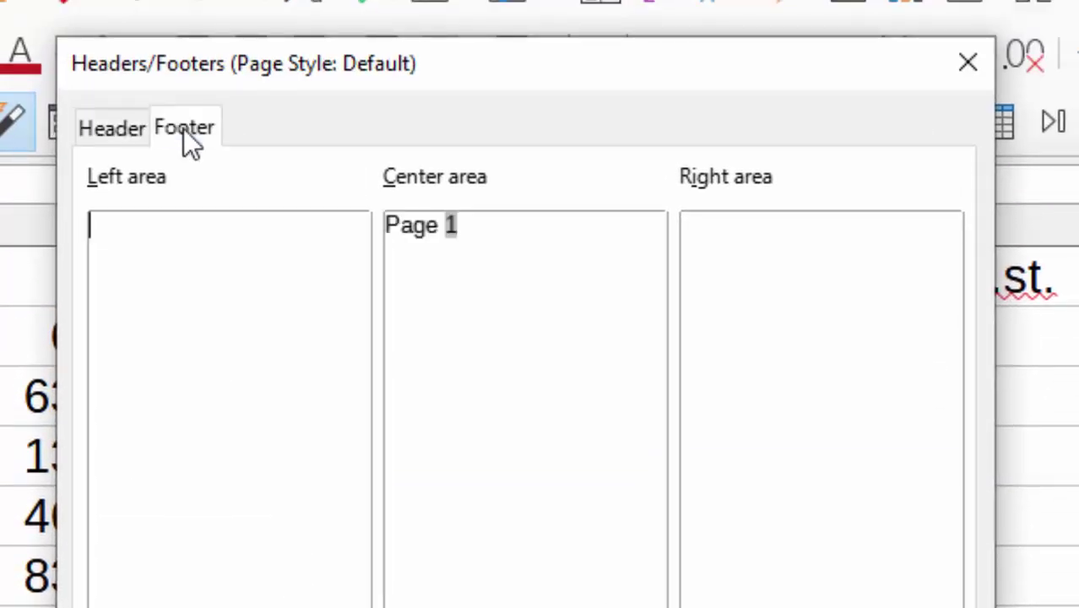
left_click(328, 498)
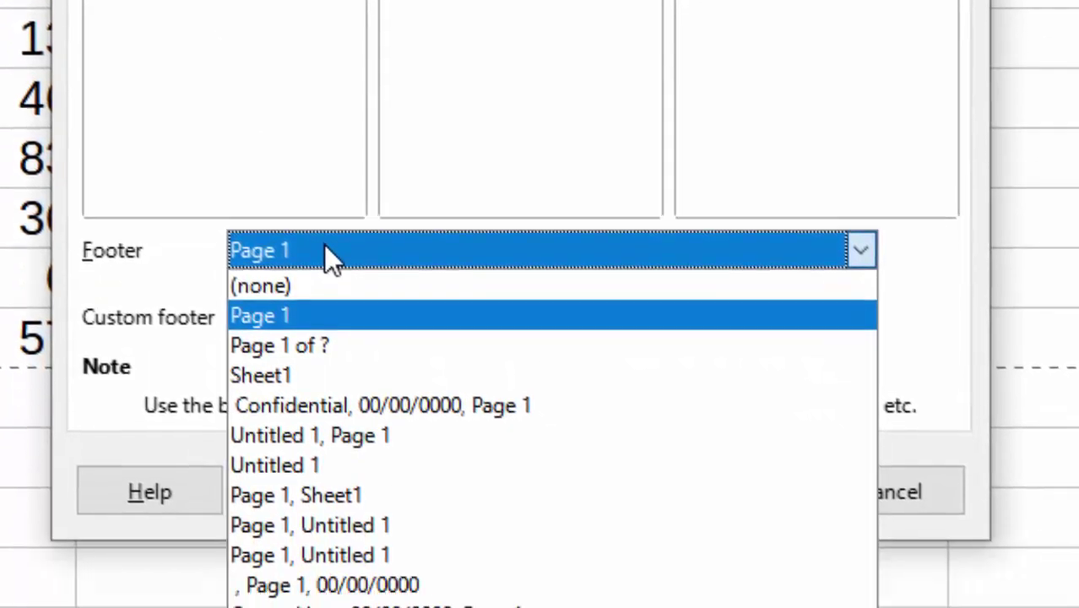
left_click(305, 201)
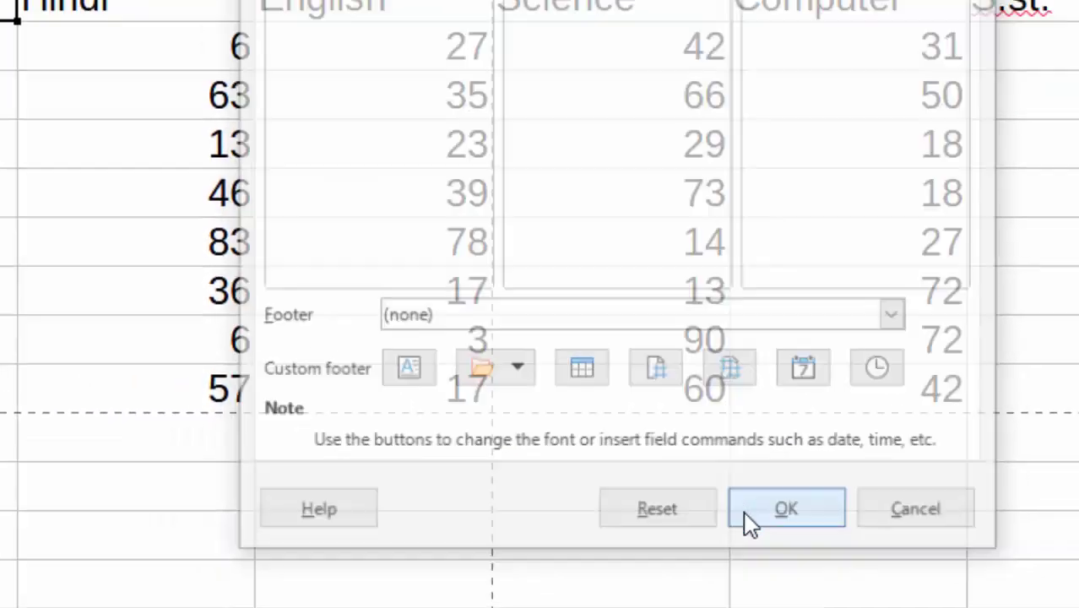
left_click(671, 405)
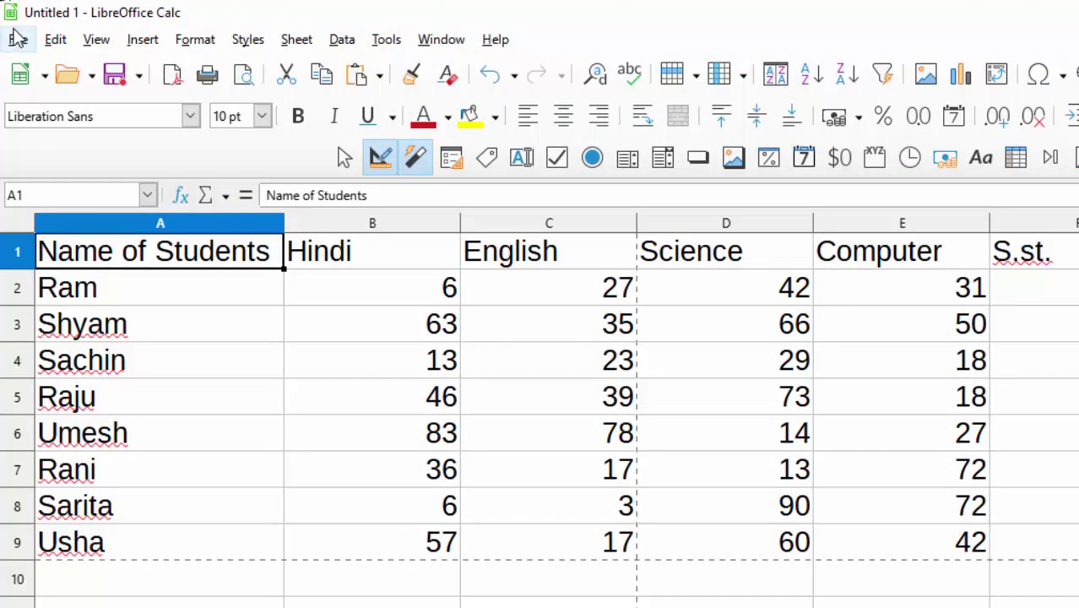
left_click(17, 39)
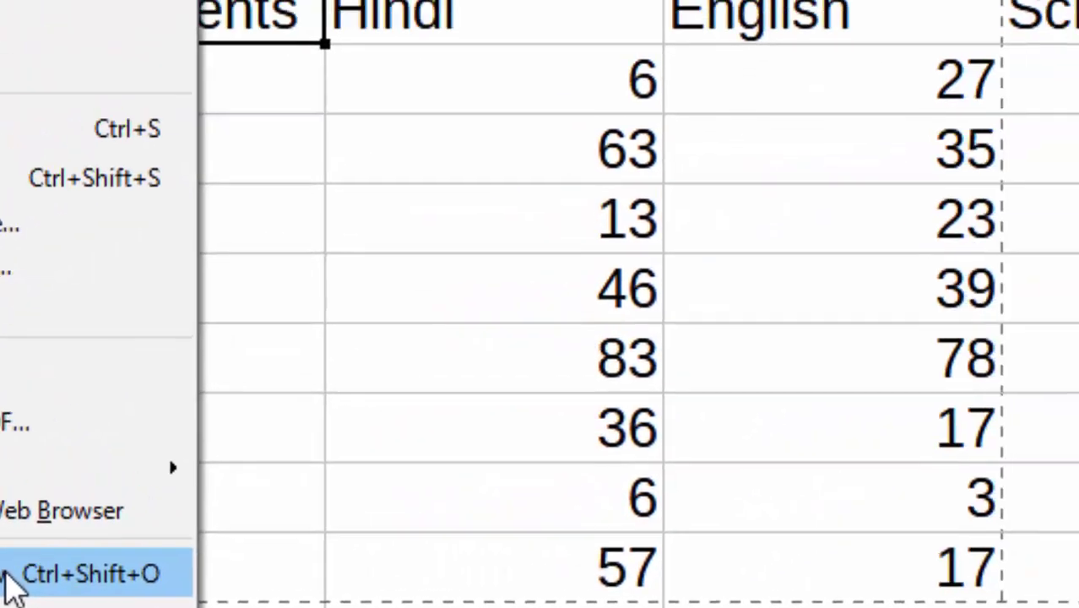
left_click(245, 493)
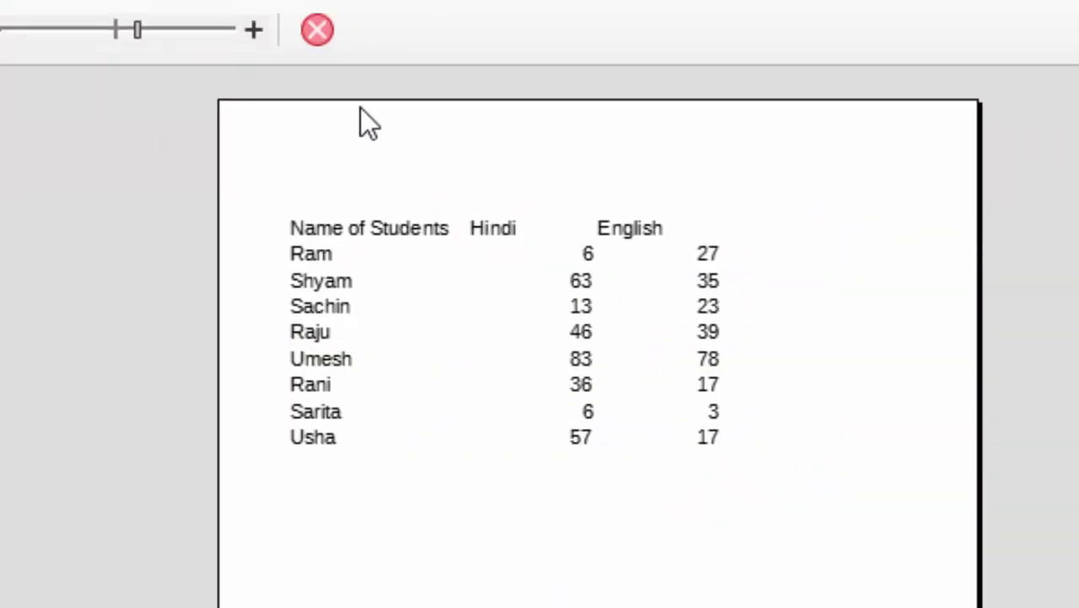
left_click(261, 27)
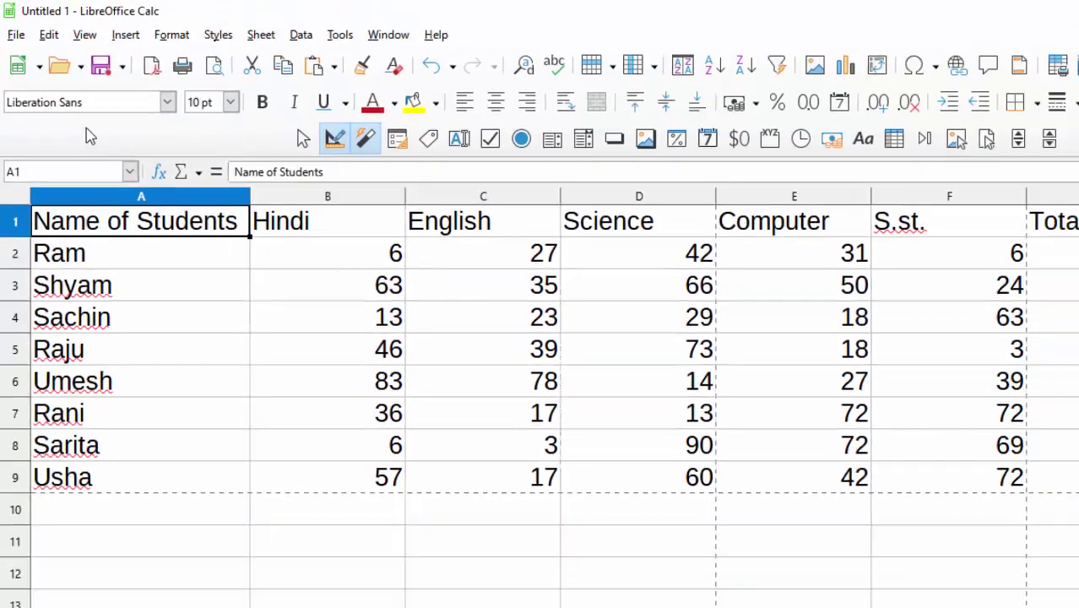
Clear the old print range and define A1:F9, names with all six subjects, instead
left_click(177, 35)
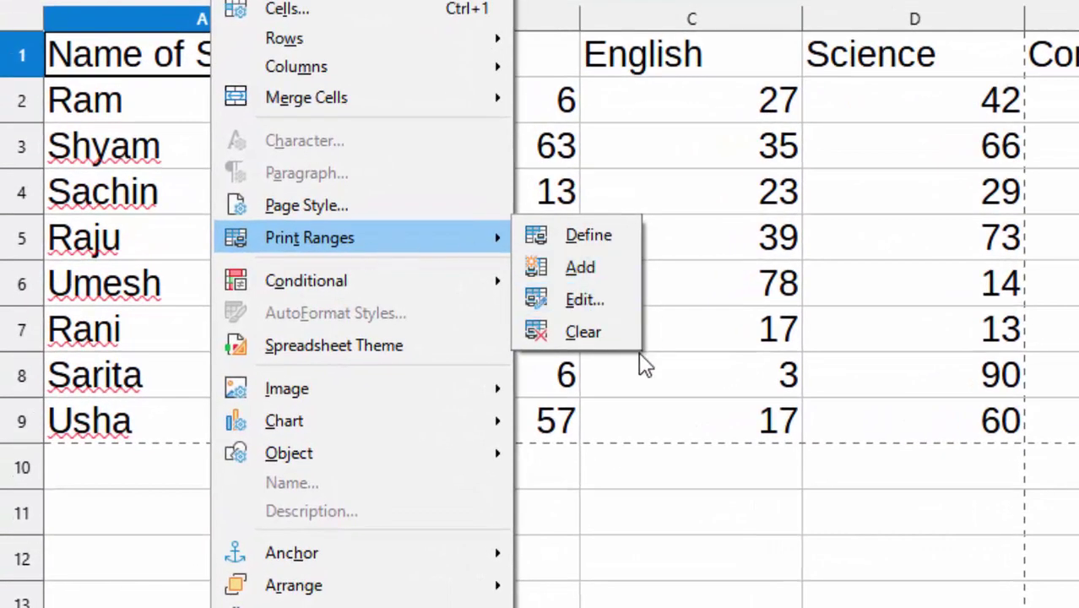
left_click(585, 332)
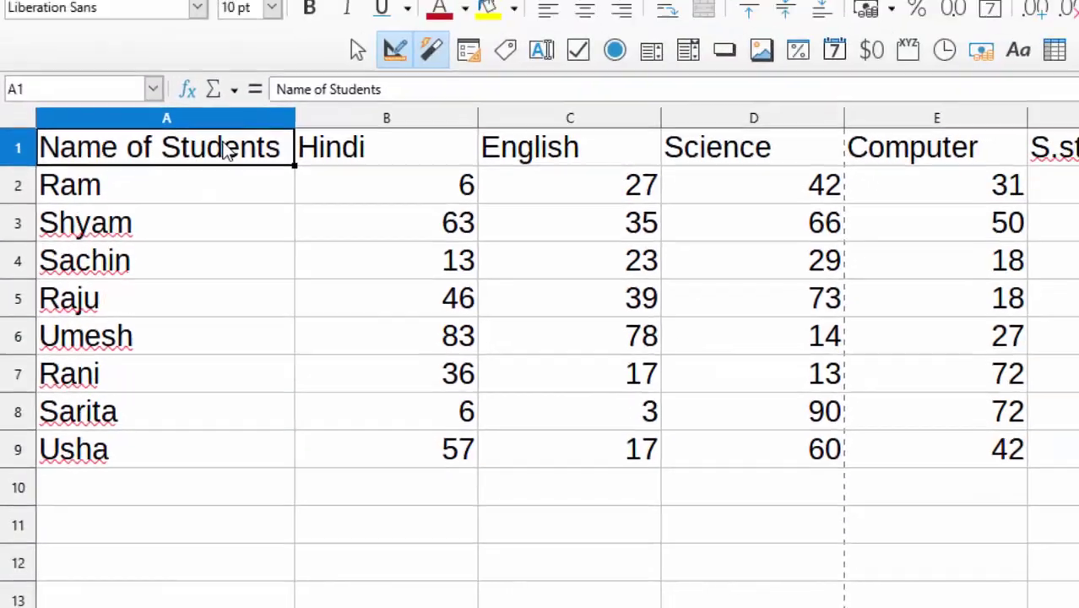
mouse_move(190, 219)
left_mouse_down()
mouse_move(381, 311)
mouse_move(893, 481)
left_mouse_up()
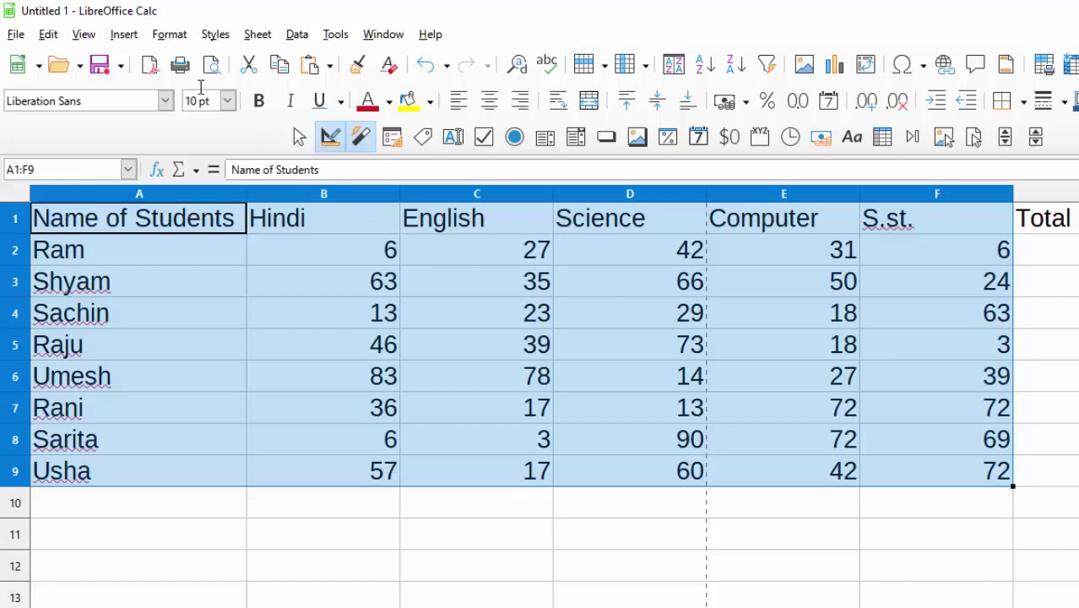
left_click(168, 35)
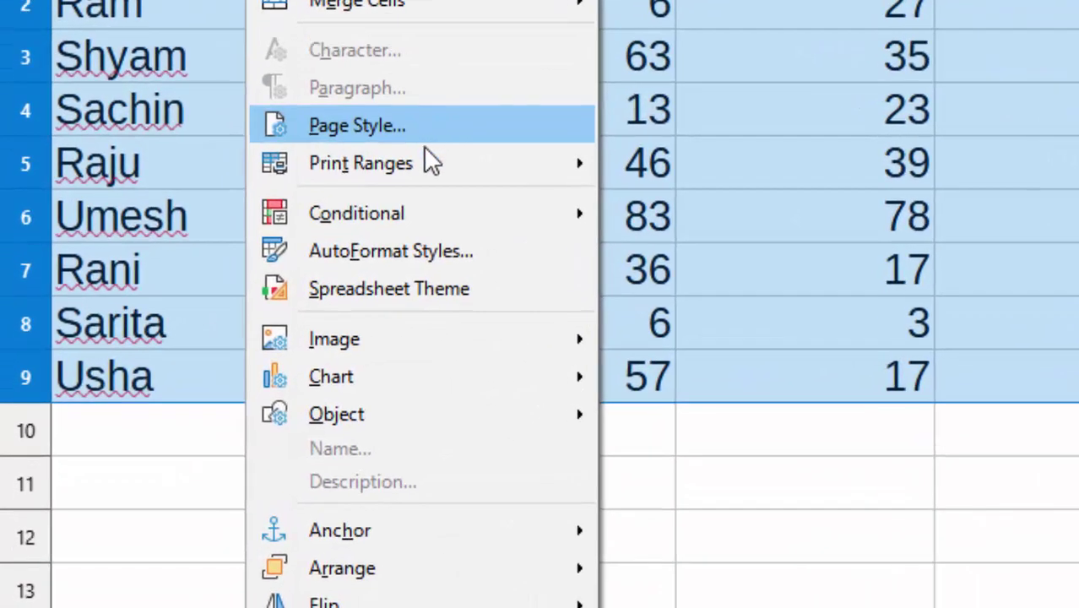
mouse_move(360, 163)
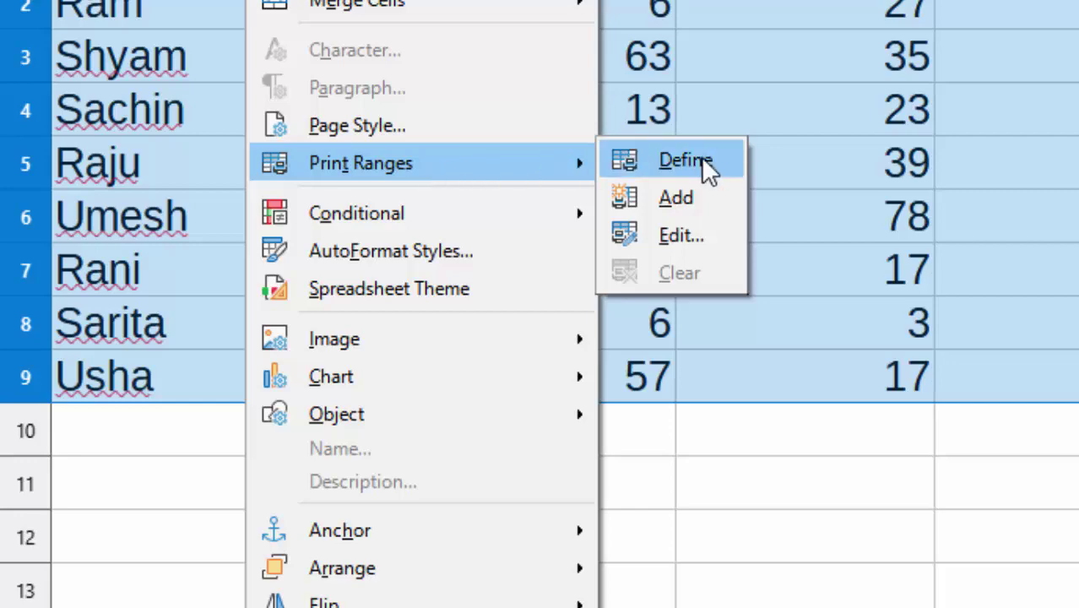
left_click(702, 159)
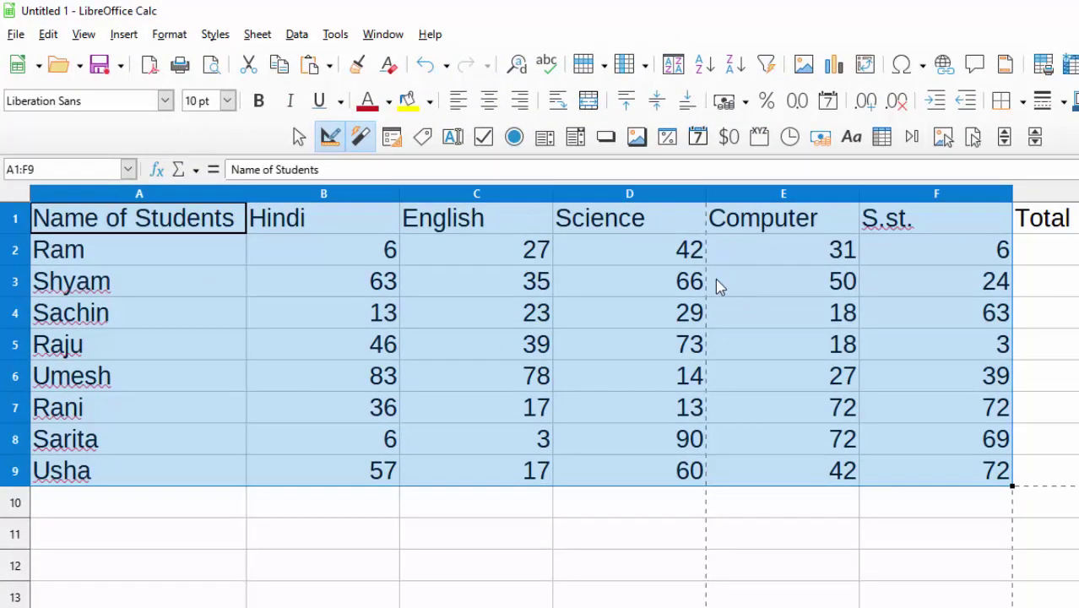
left_click(15, 34)
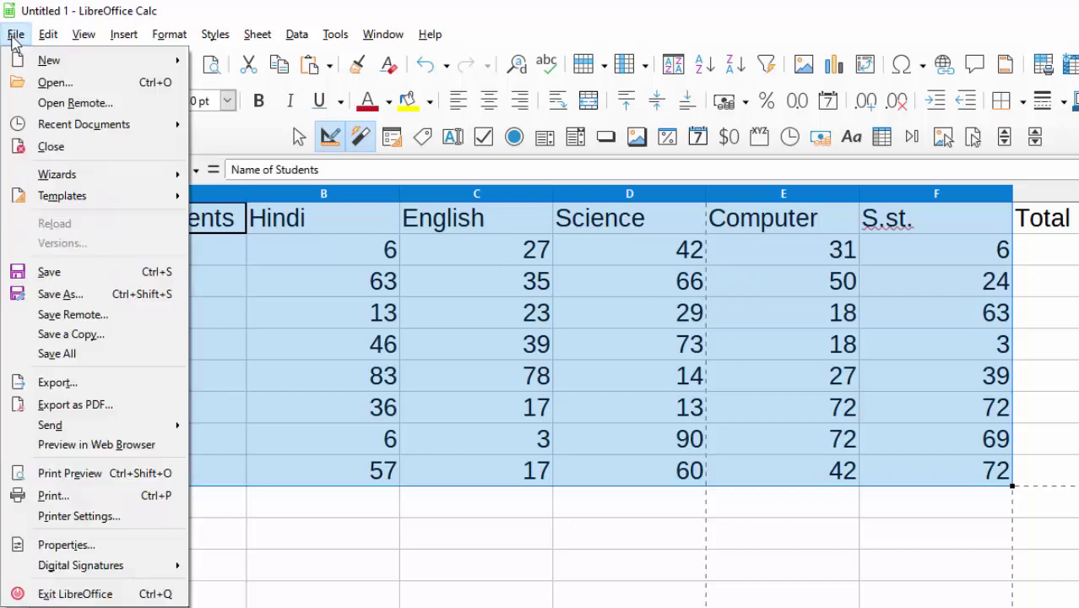
left_click(118, 477)
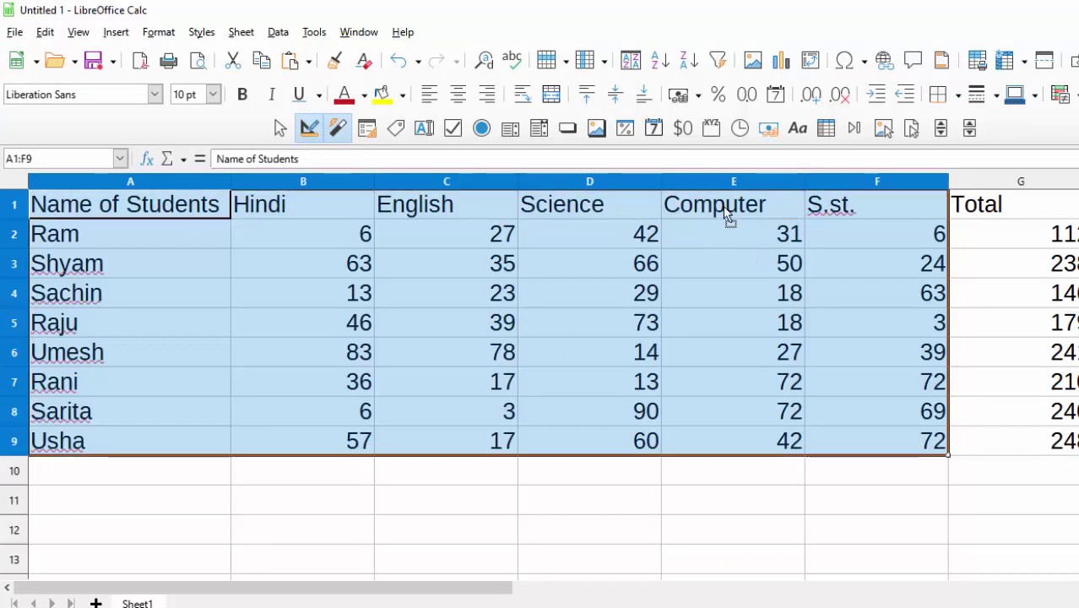
With the Computer and S.st. columns E1:F9 selected, clear the print ranges, then deselect
left_click(721, 214)
left_click_drag(731, 226, 825, 436)
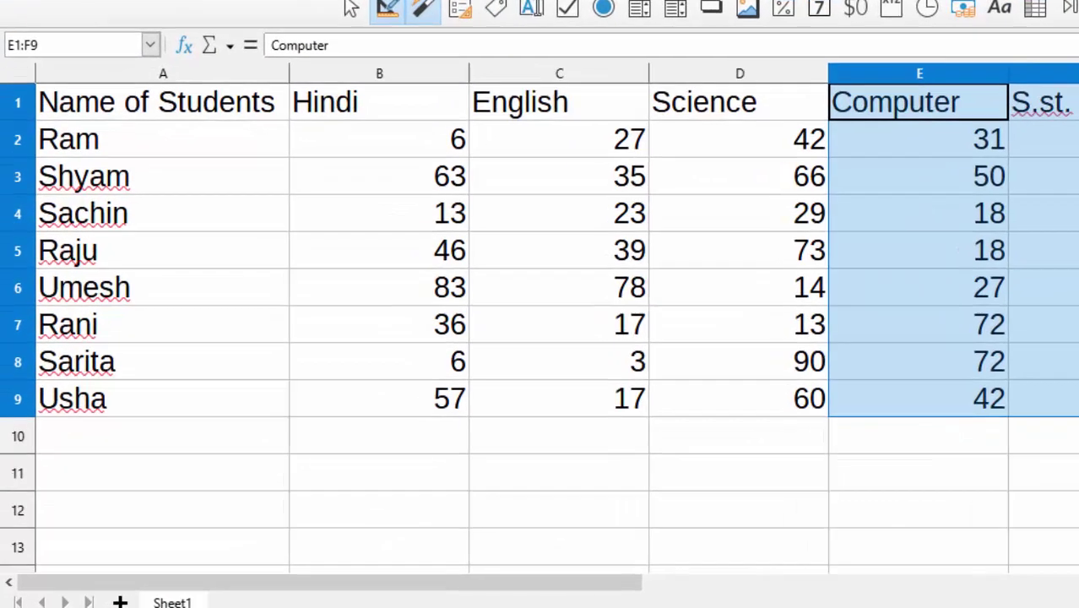
left_click(159, 32)
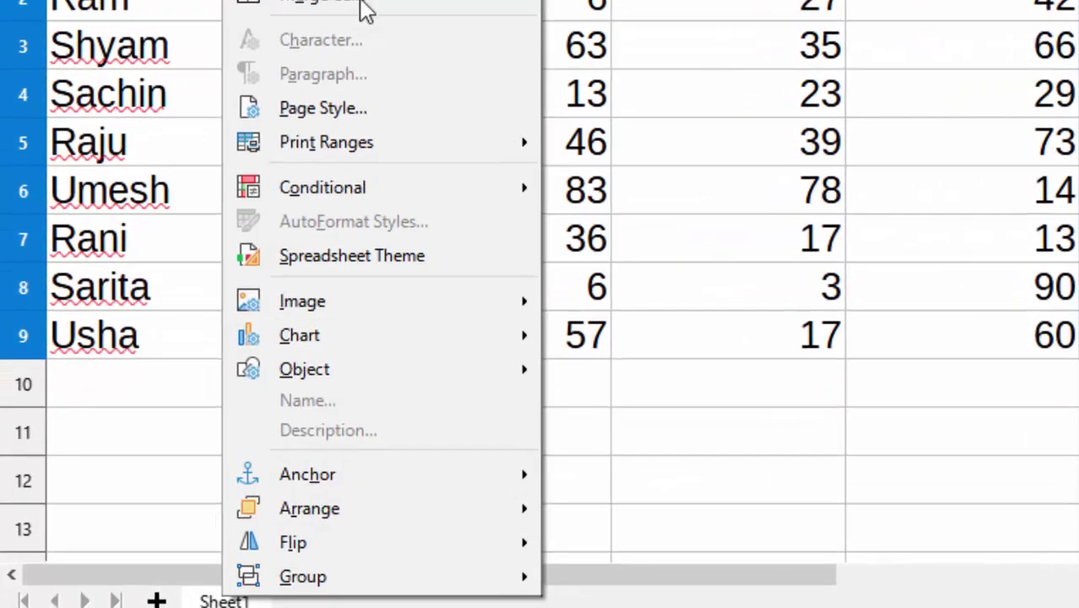
mouse_move(326, 142)
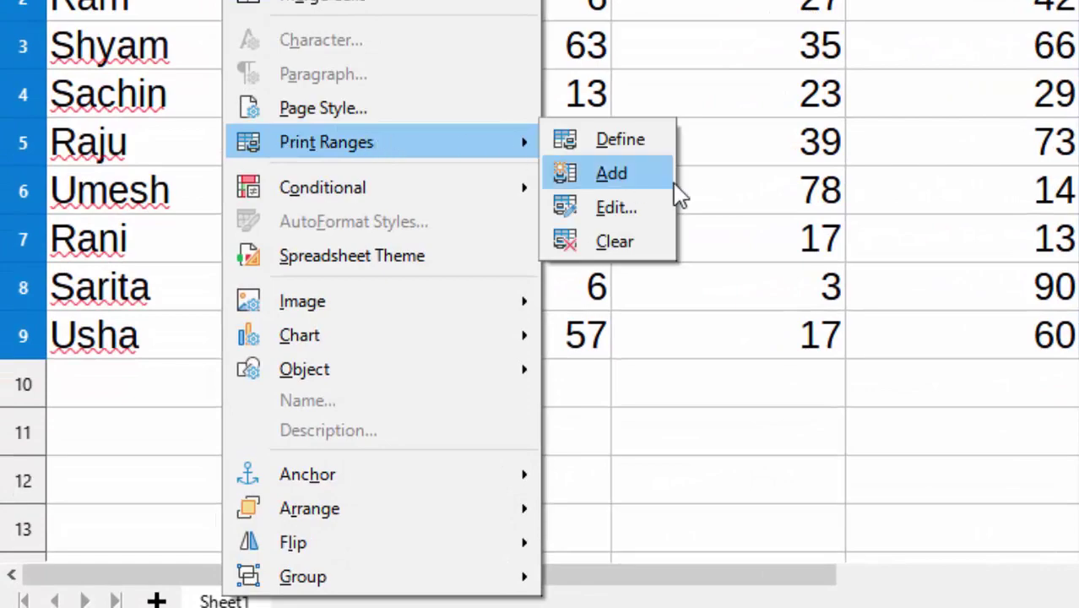
left_click(629, 241)
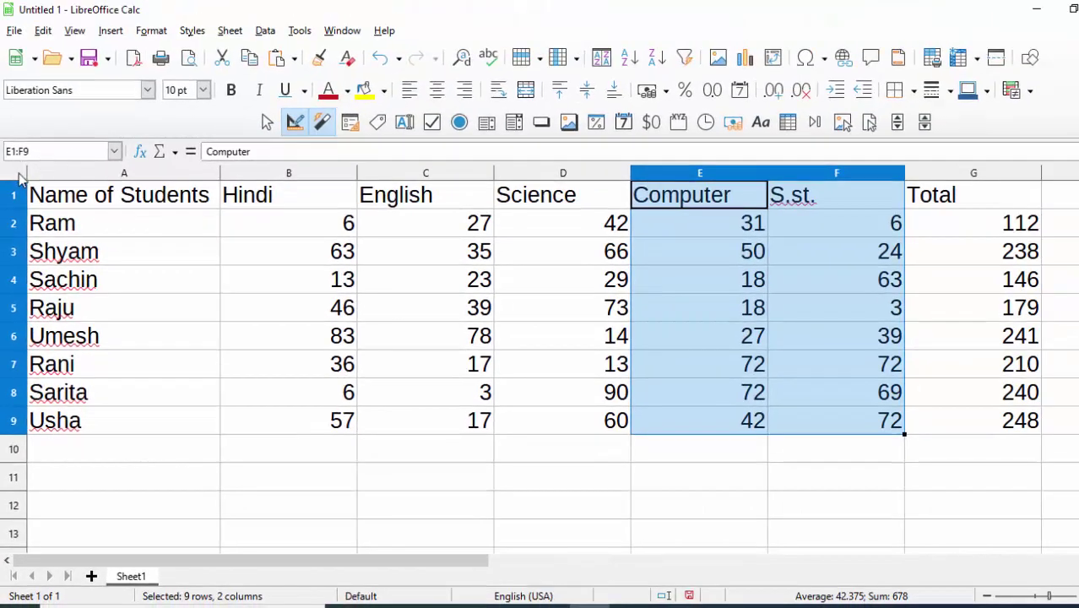
left_click(20, 174)
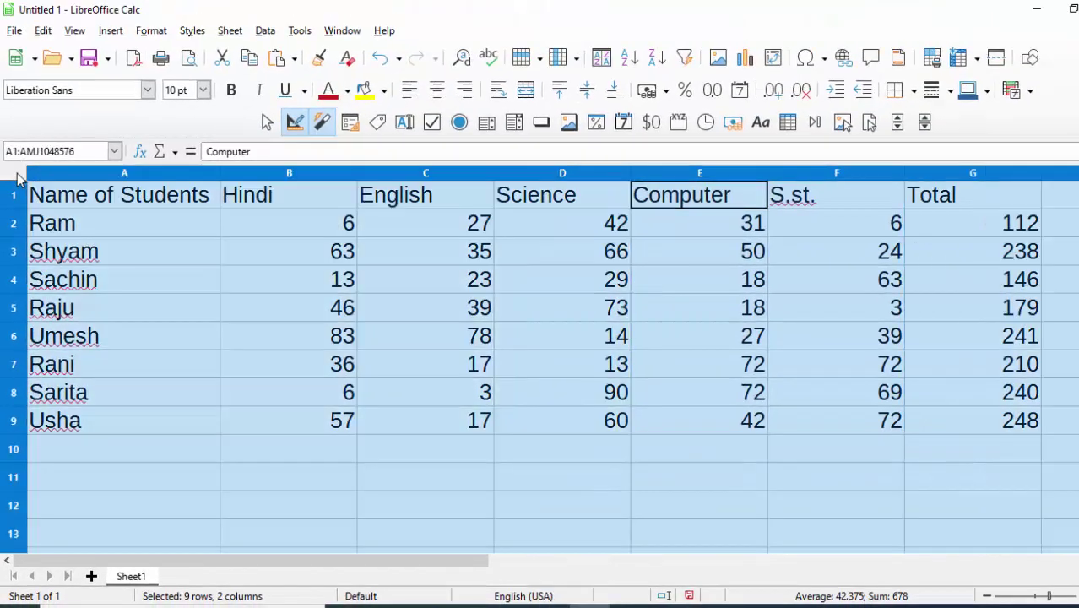
left_click(154, 31)
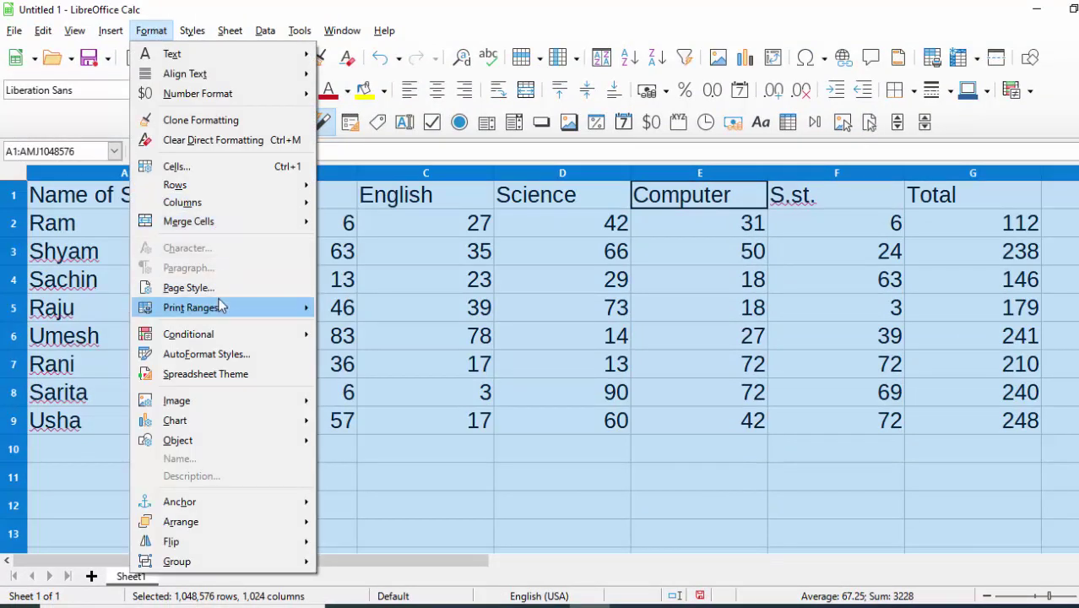
mouse_move(191, 307)
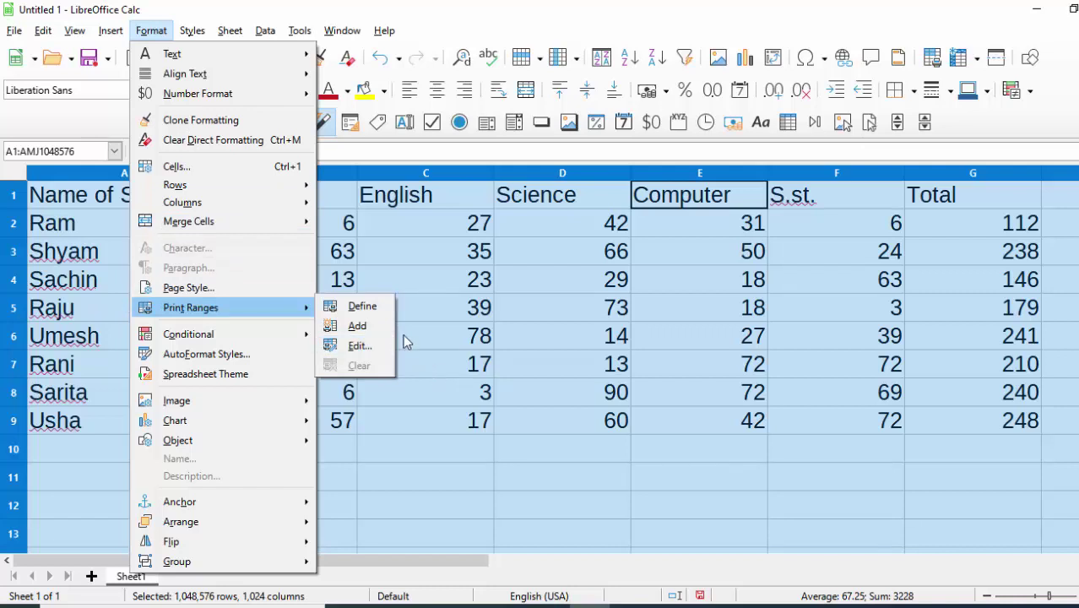
left_click(437, 363)
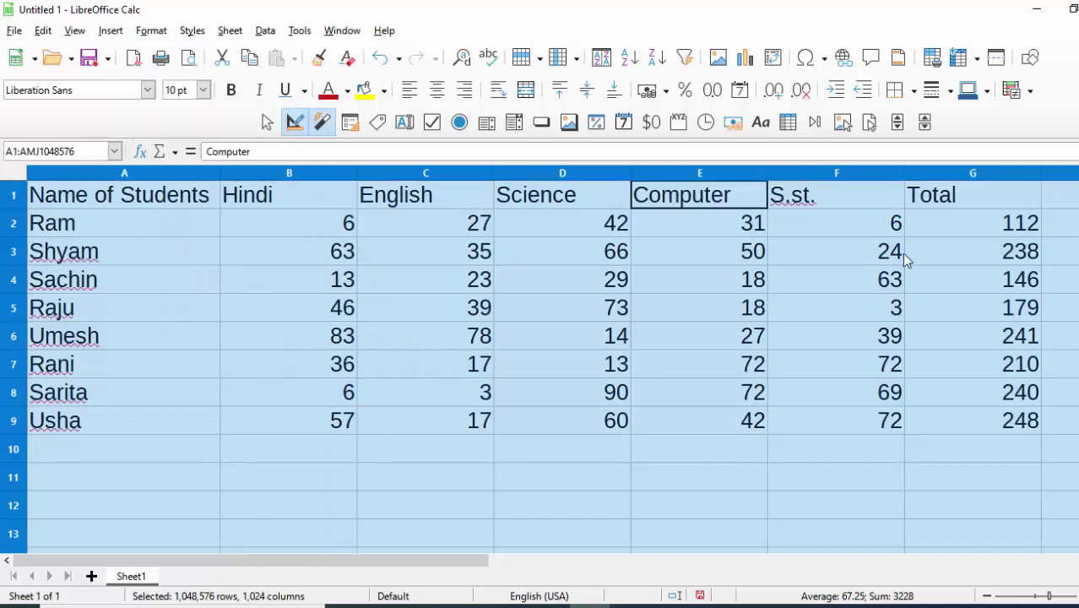
left_click(686, 198)
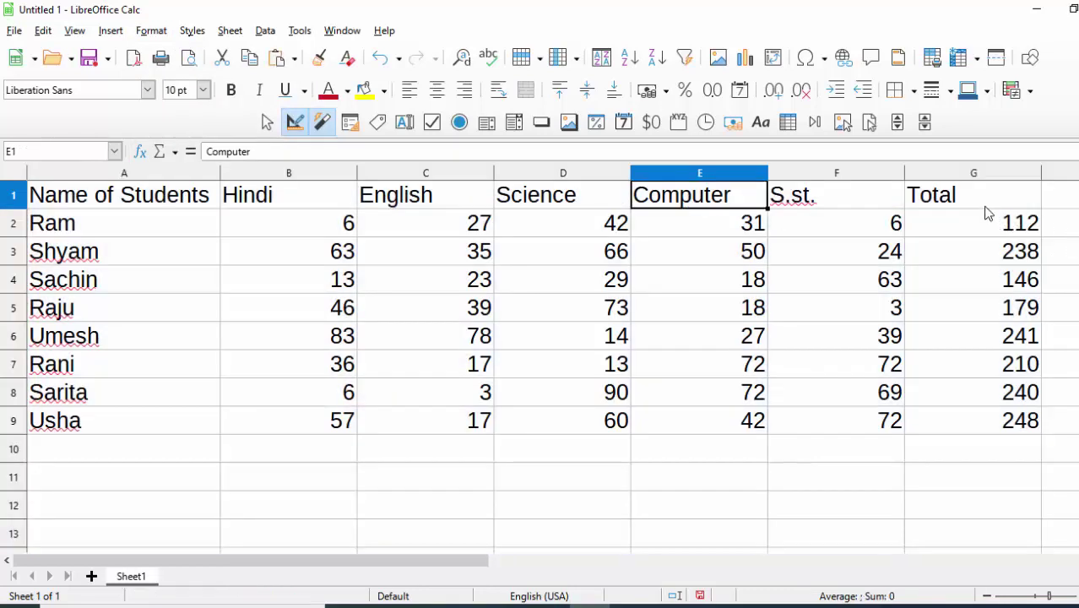
Define the Total column G1:G9 as the print range via Format > Print Ranges
left_click_drag(985, 206, 952, 419)
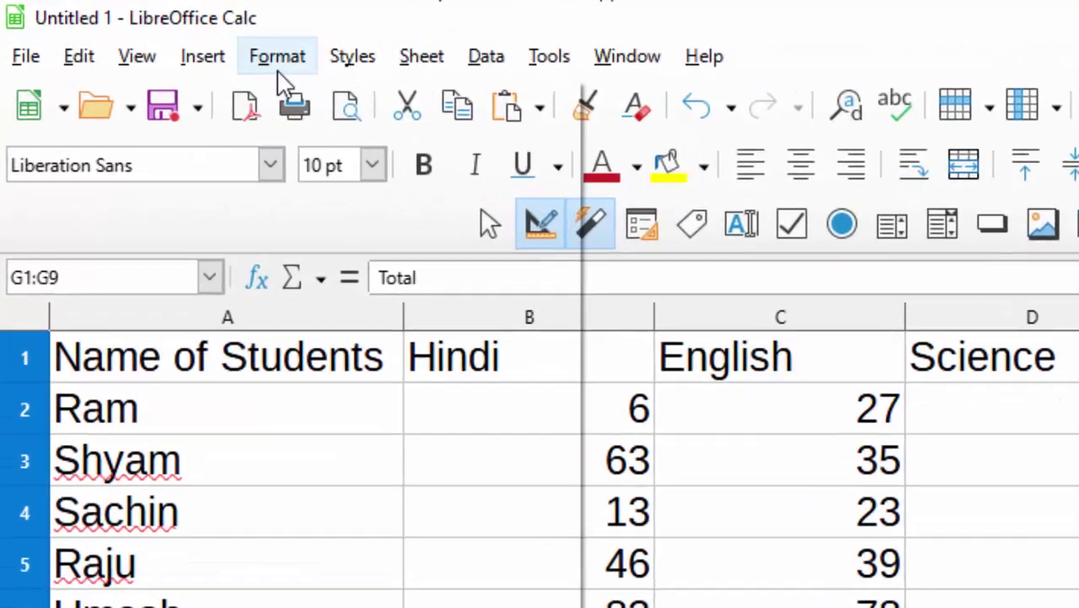
left_click(151, 30)
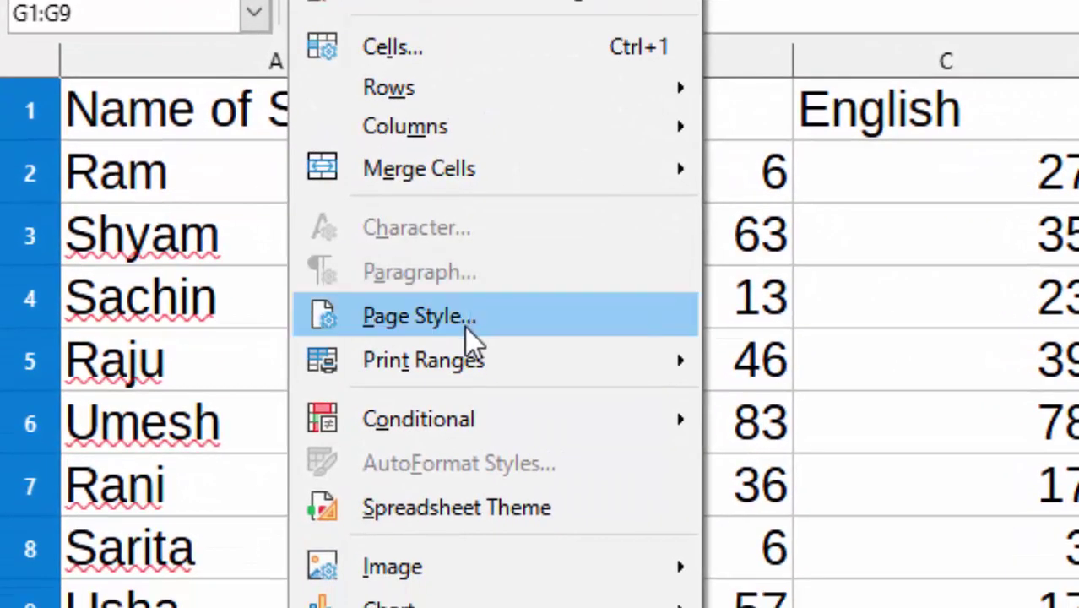
mouse_move(423, 359)
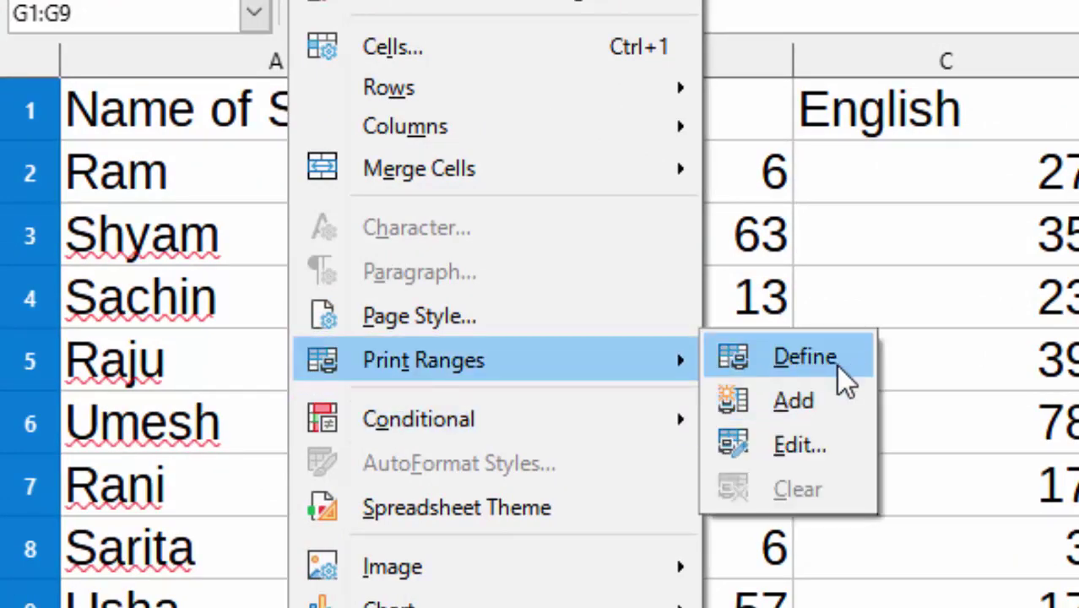
left_click(835, 364)
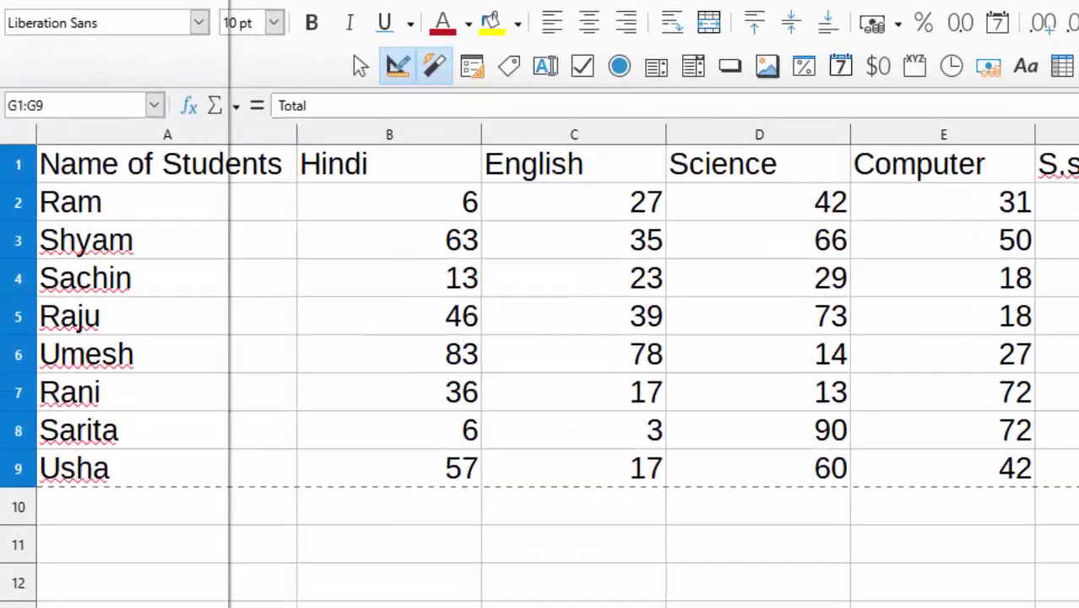
Open the print preview to see the page with only the Total column
left_click(15, 30)
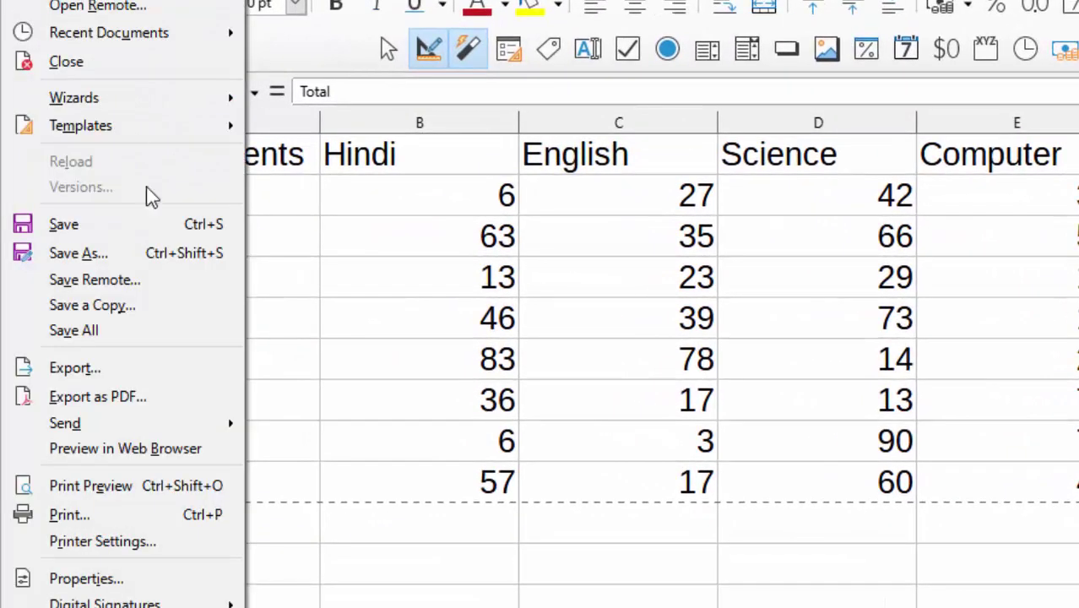
left_click(212, 486)
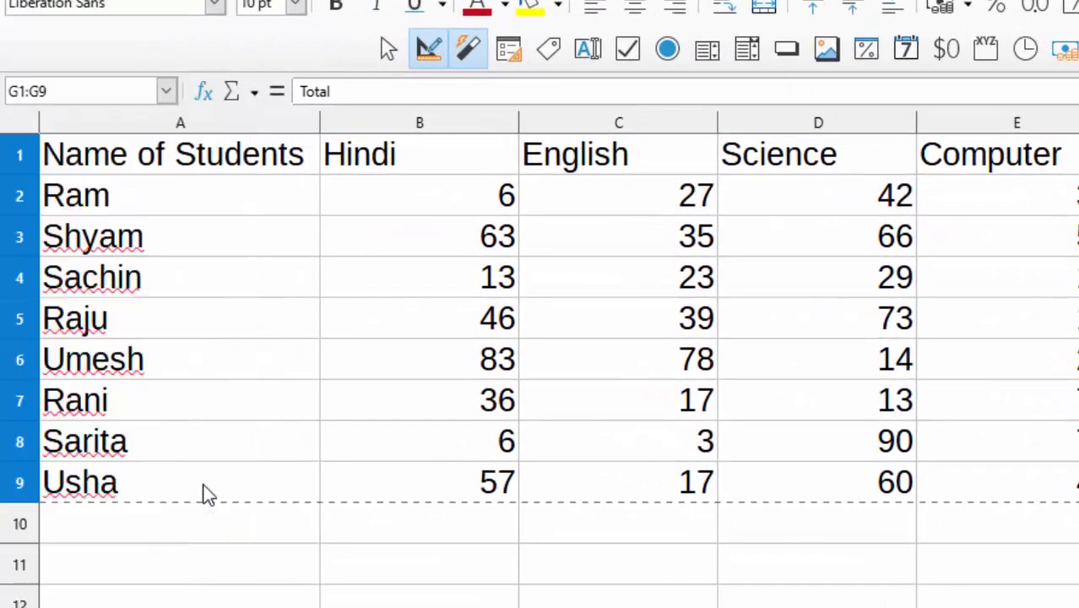